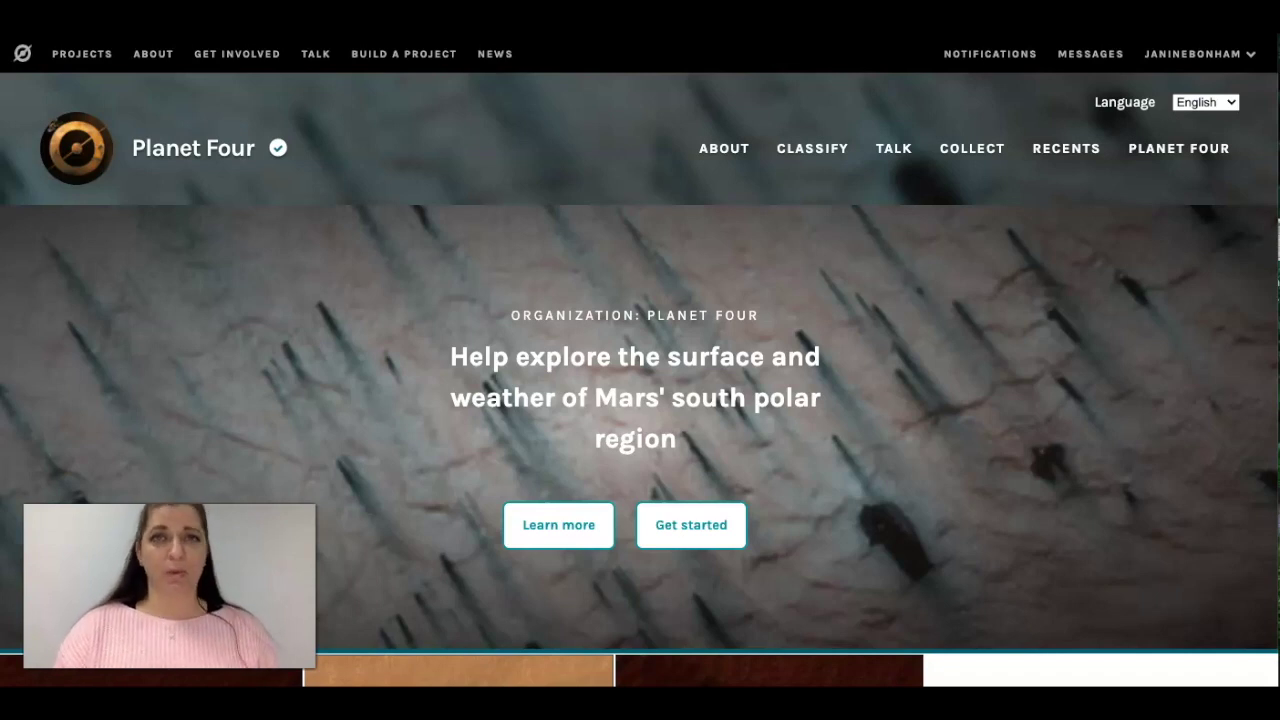
# - Go to the Zooniverse home page and inspect the classification breakdown around the profile picture
pyautogui.click(22, 53)
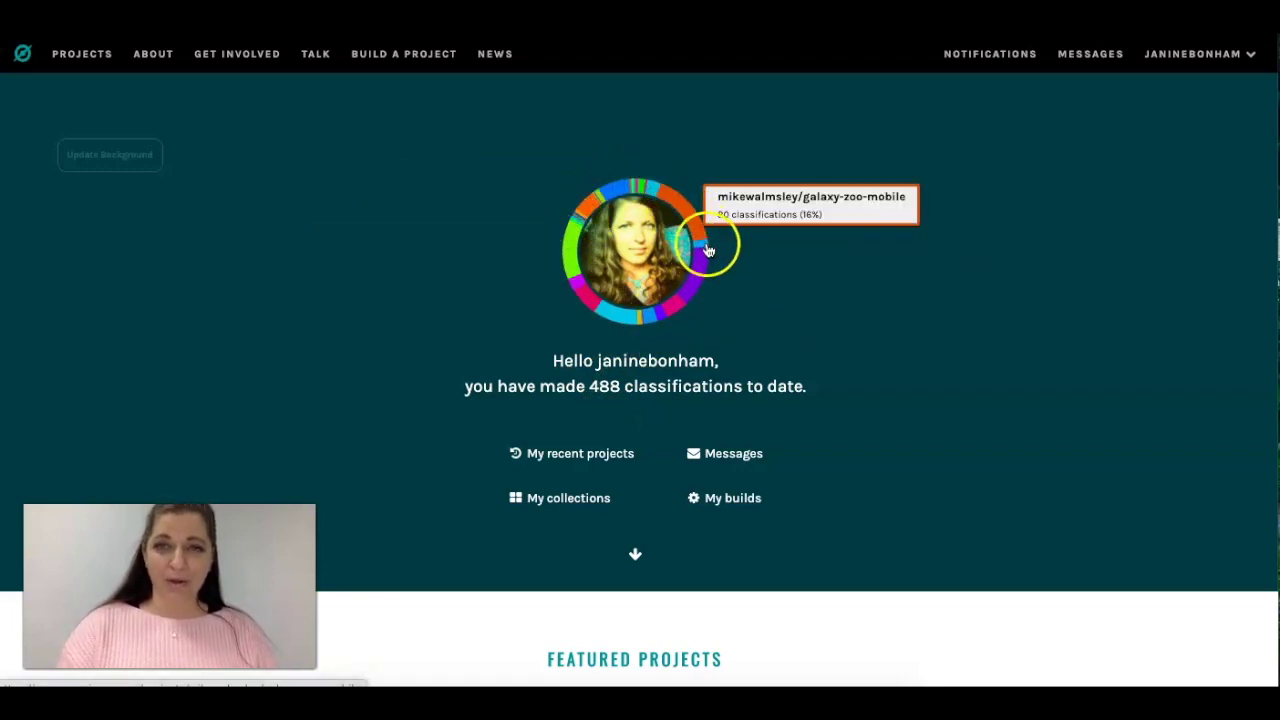
pyautogui.moveTo(702, 277)
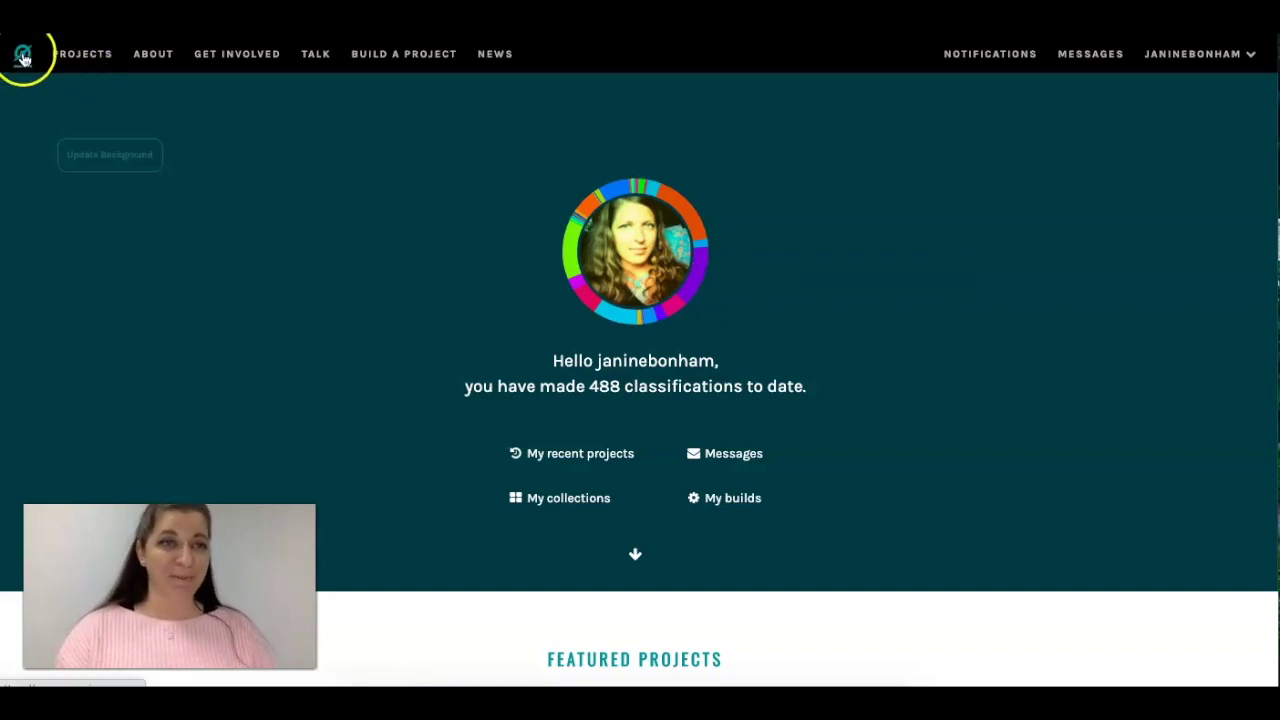
# - Browse the active Zooniverse projects and filter them to the Space discipline
pyautogui.click(67, 66)
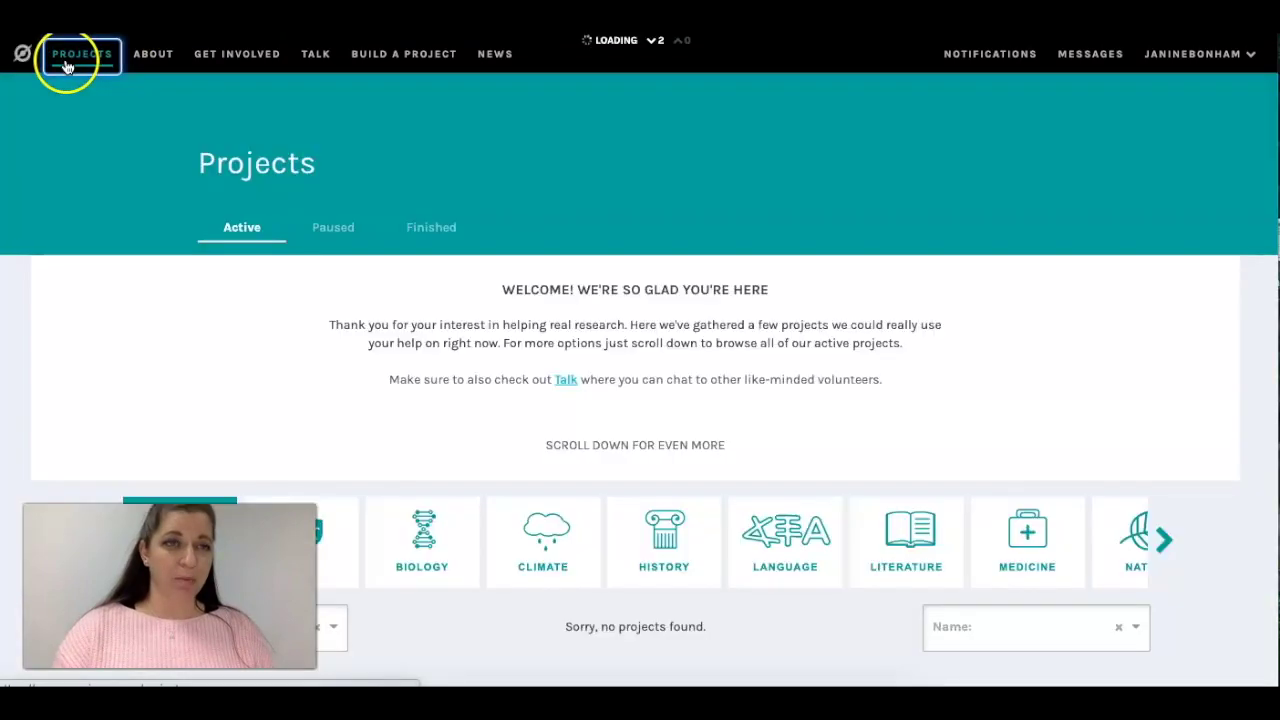
pyautogui.scroll(-5, 463, 318)
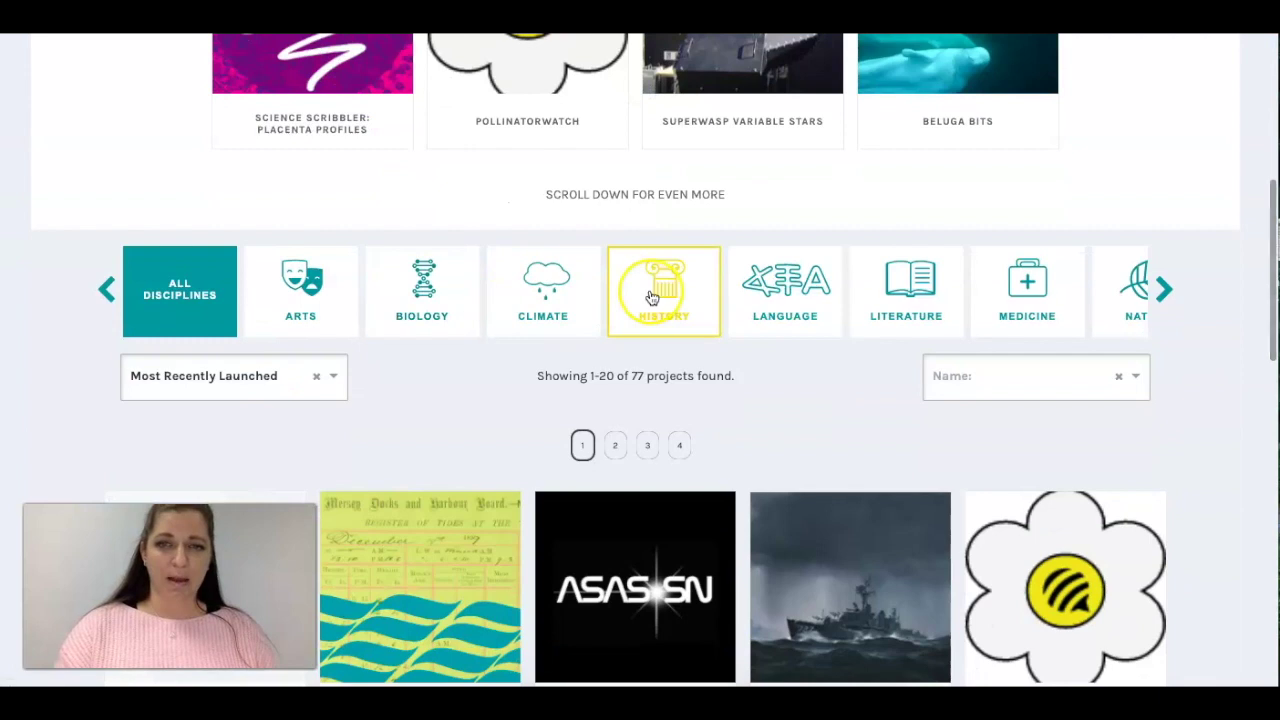
pyautogui.moveTo(651, 277); pyautogui.dragTo(372, 285)
pyautogui.click(1108, 278)
pyautogui.scroll(-5, 909, 391)
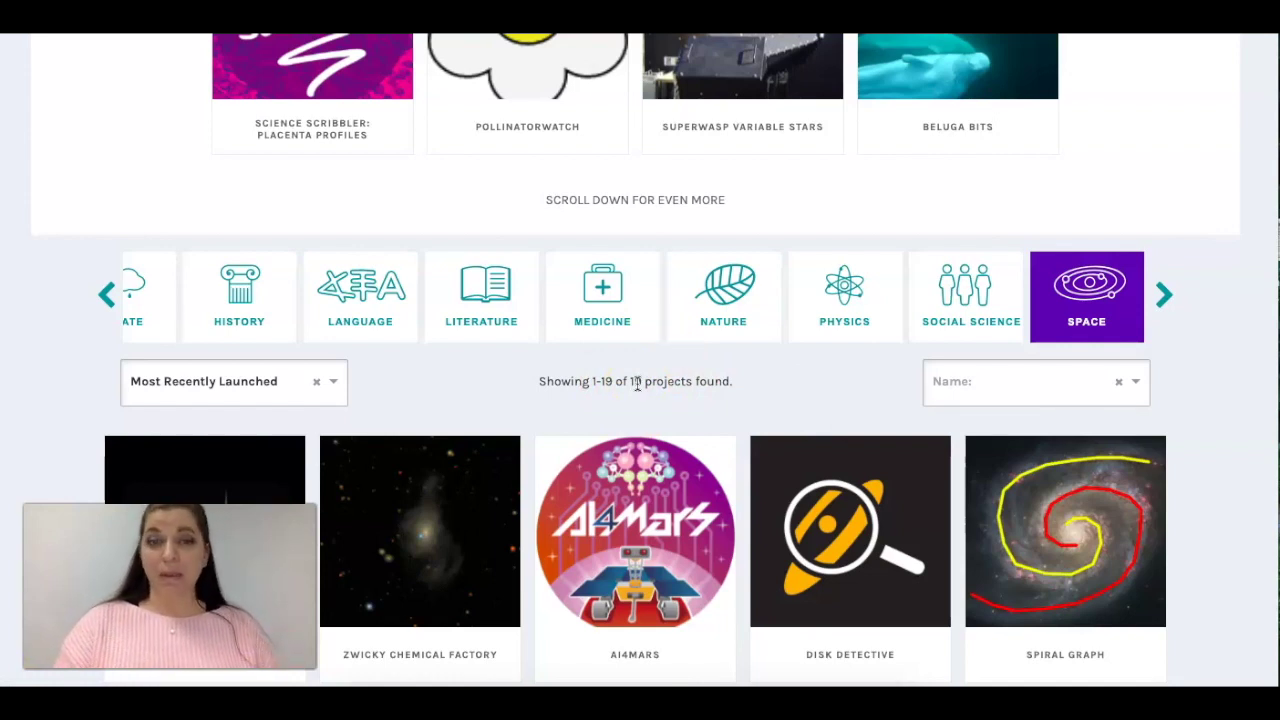
# - Look through the Space projects and open the Planet Four project
pyautogui.scroll(-4, 637, 384)
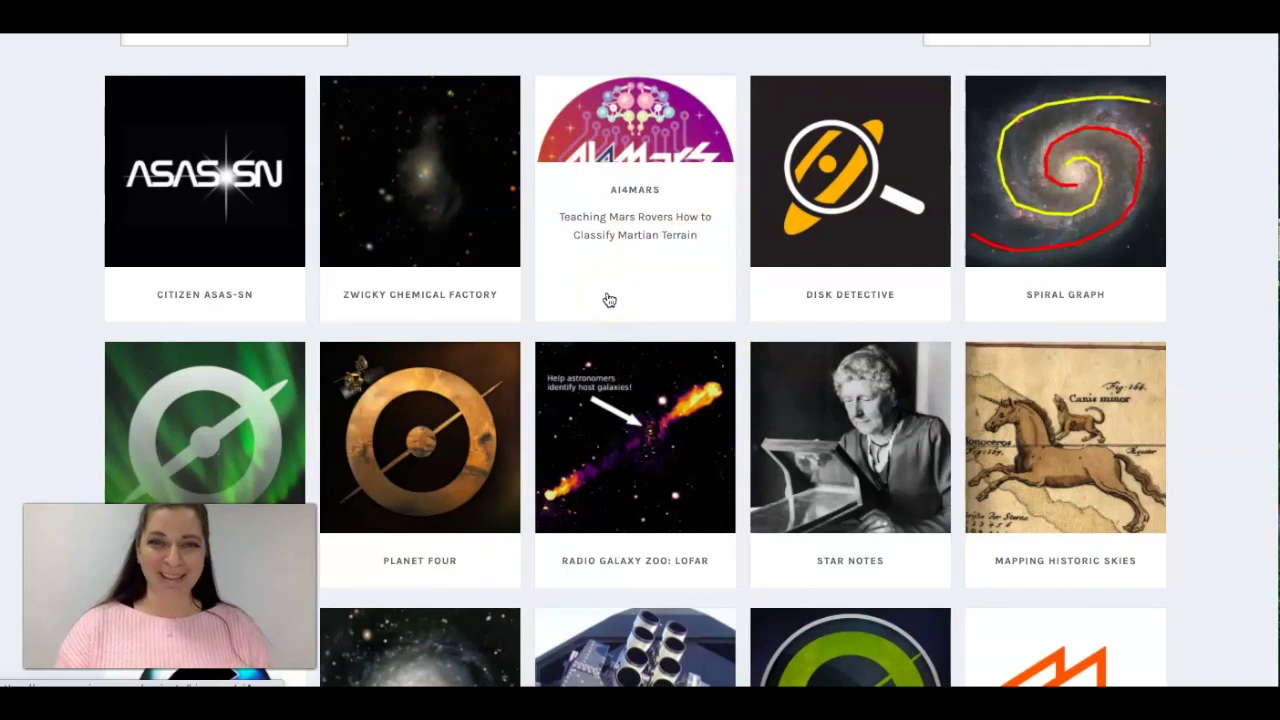
pyautogui.scroll(-2, 609, 300)
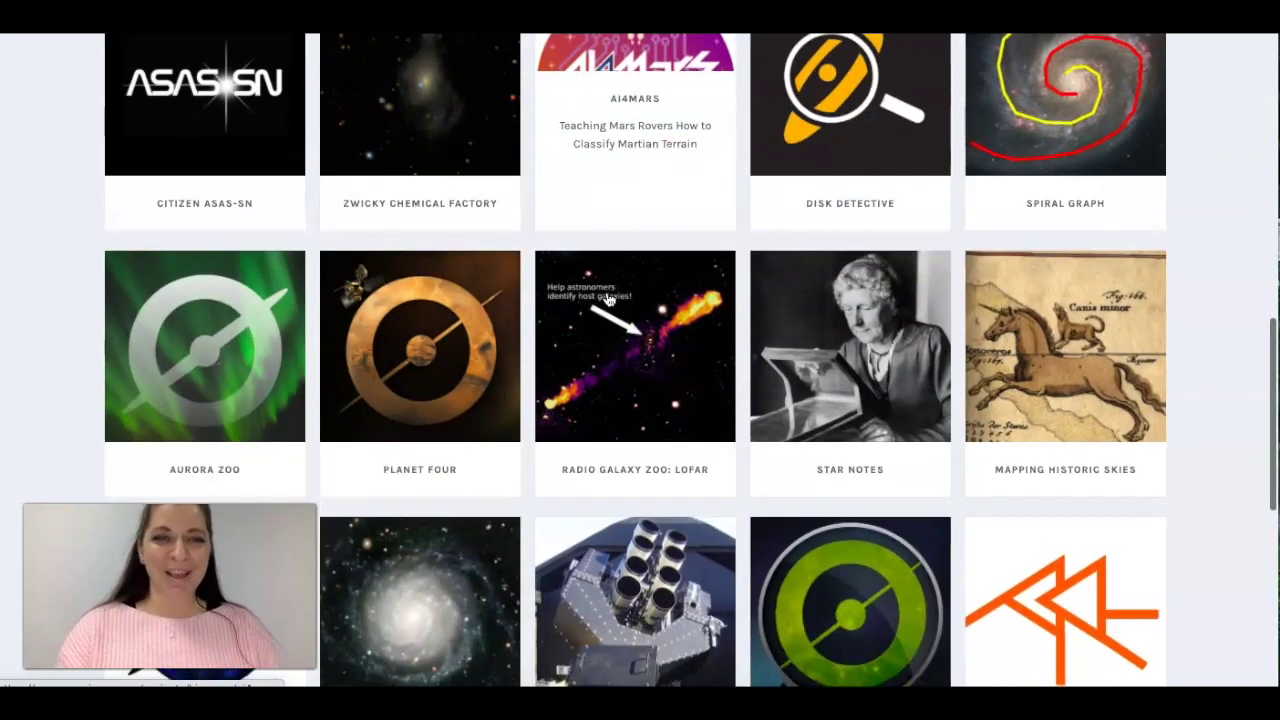
pyautogui.click(405, 360)
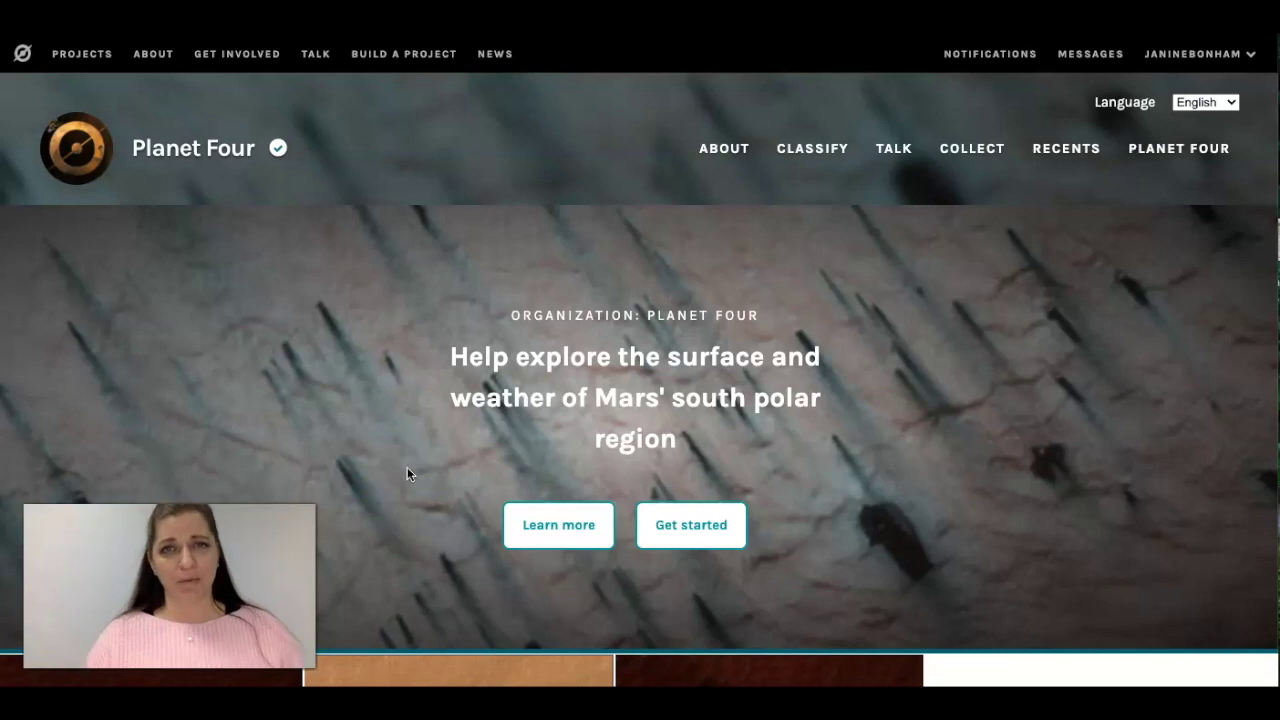
# - Read Planet Four's research information on what to look for and how the fans form
pyautogui.click(735, 160)
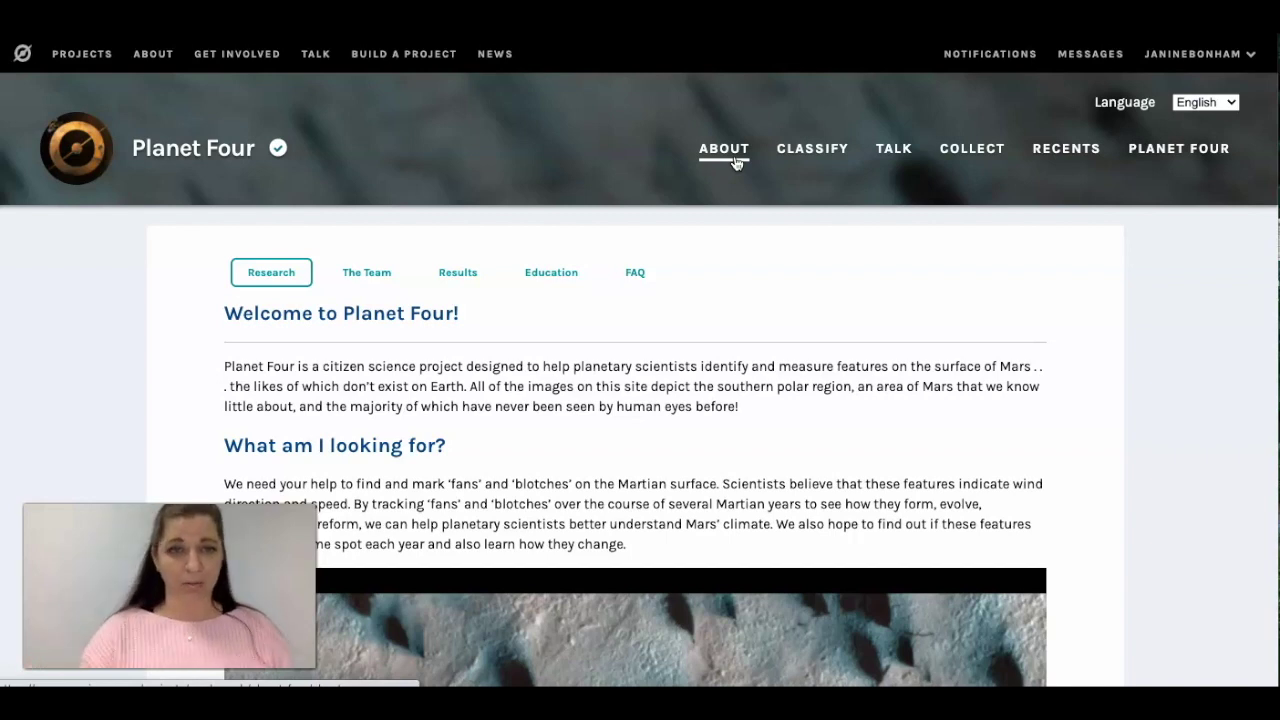
pyautogui.scroll(-3, 723, 343)
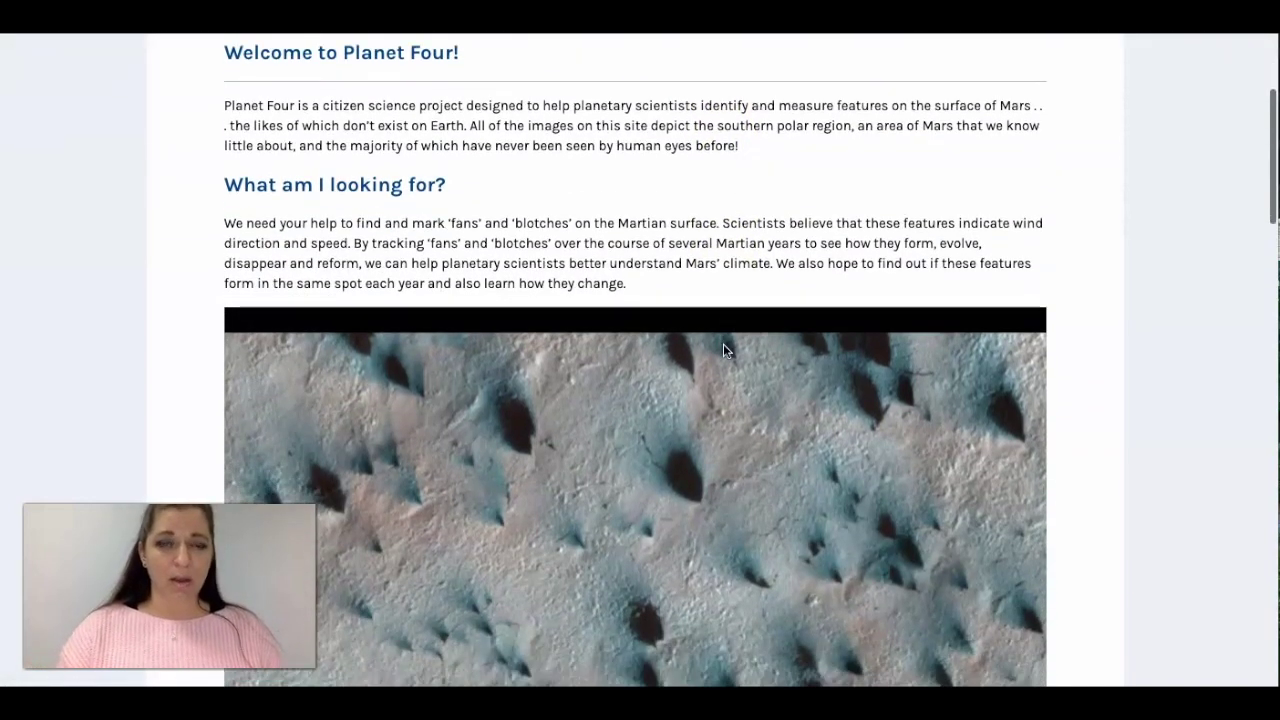
pyautogui.scroll(-1, 723, 344)
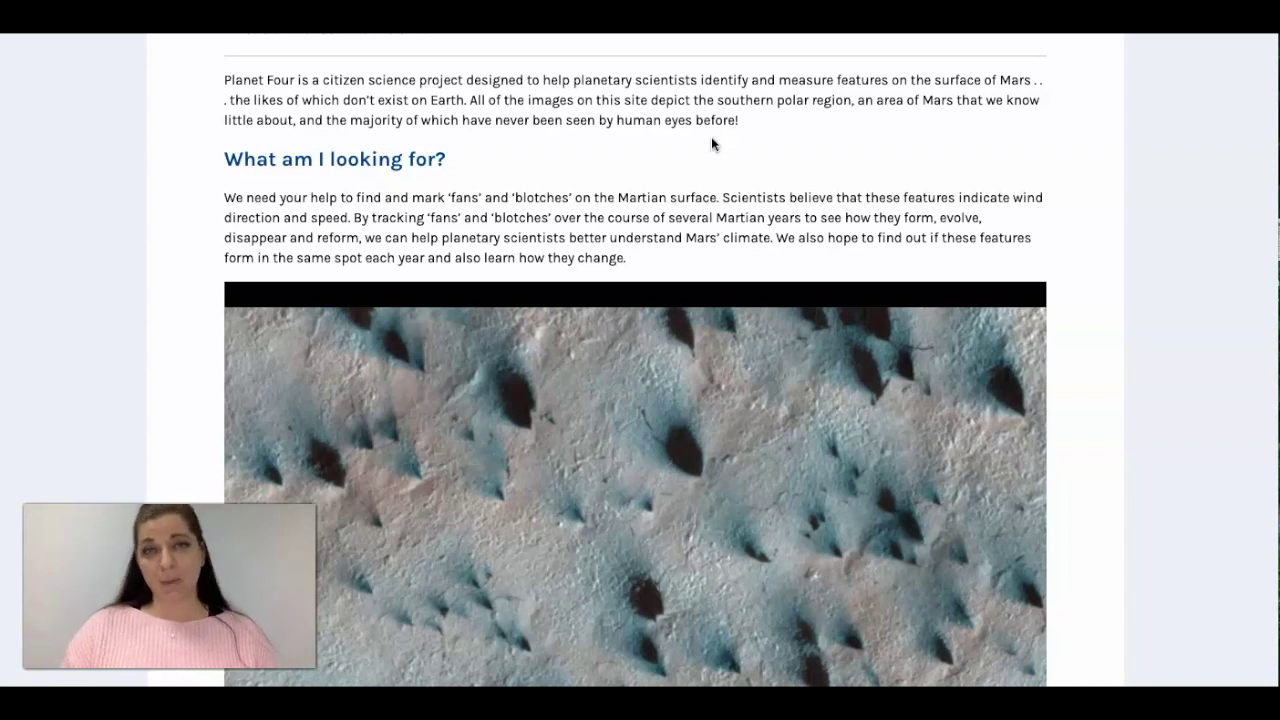
pyautogui.scroll(-8, 711, 137)
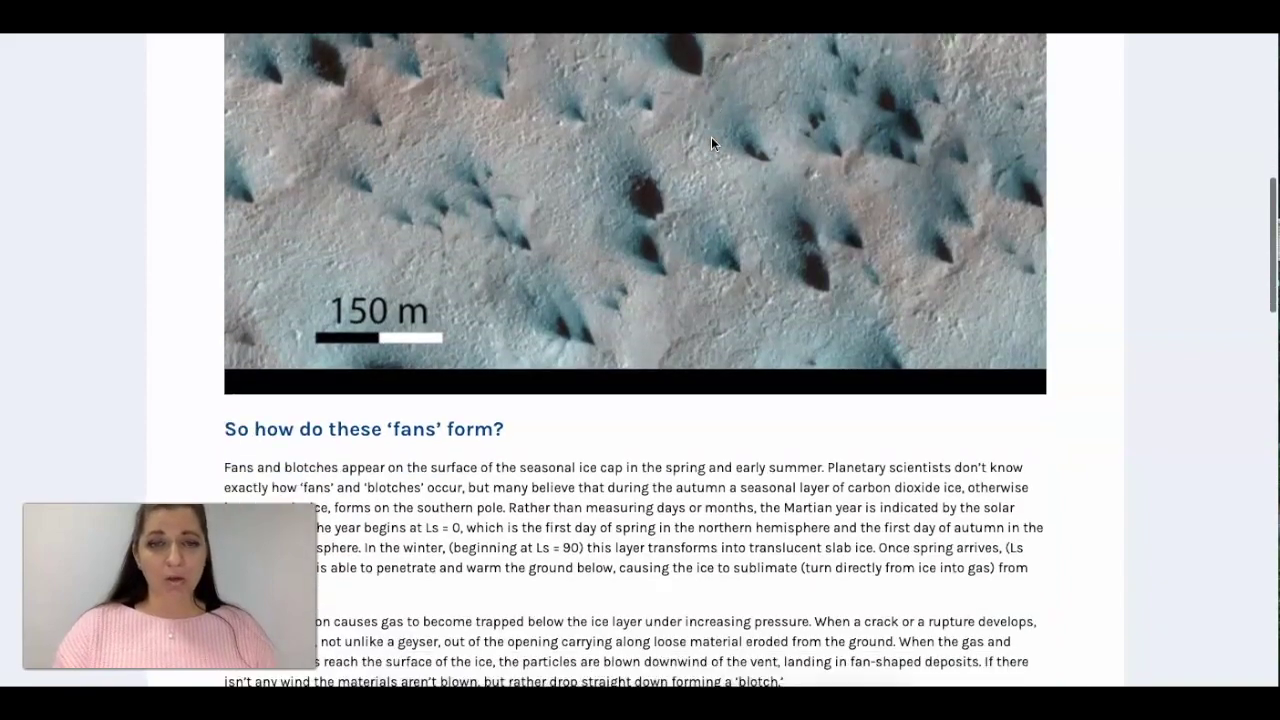
pyautogui.scroll(-5, 711, 137)
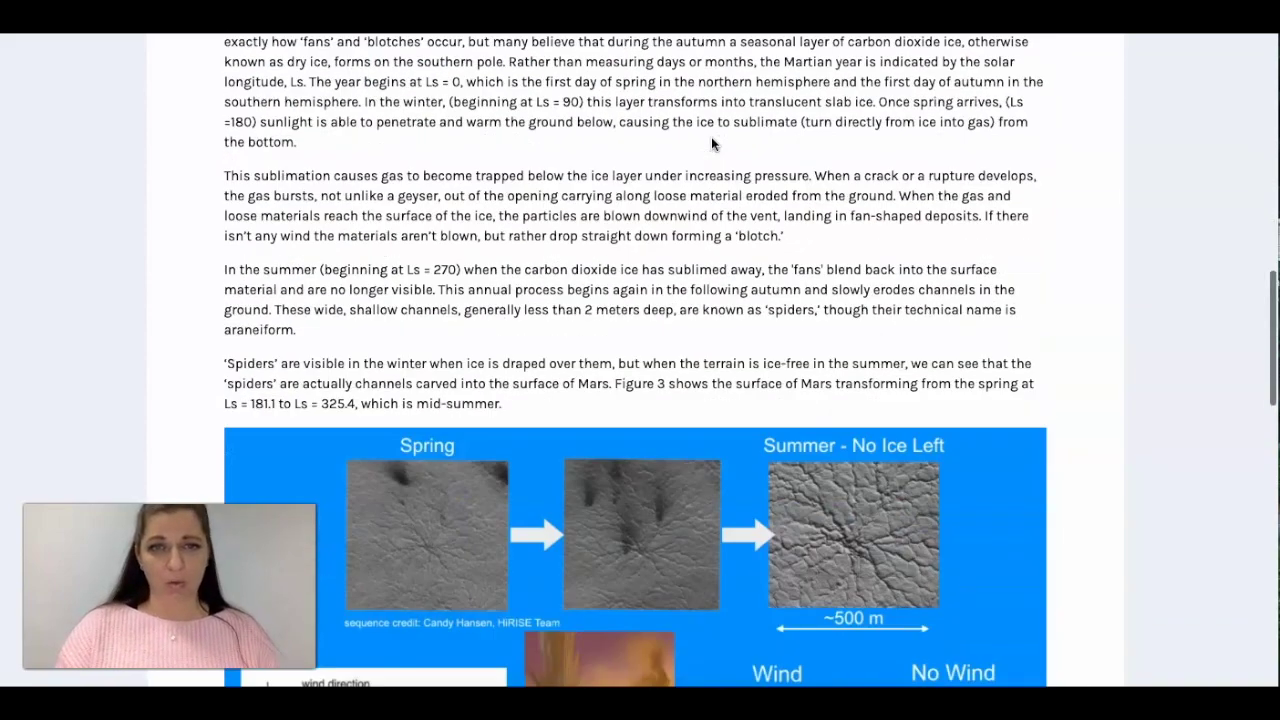
pyautogui.scroll(-3, 713, 143)
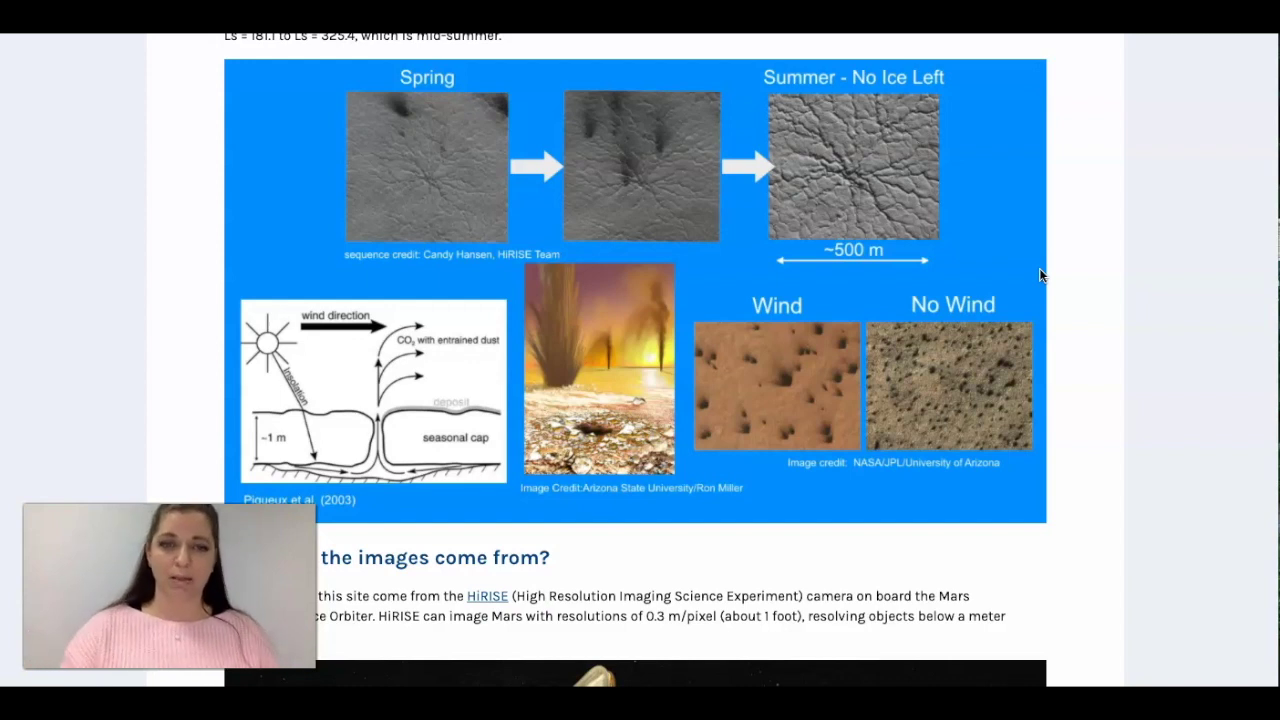
# - Read the research sections on the diagram of fan formation, where the images come from and why volunteers are needed
pyautogui.scroll(-3, 1039, 268)
pyautogui.scroll(-1, 1043, 277)
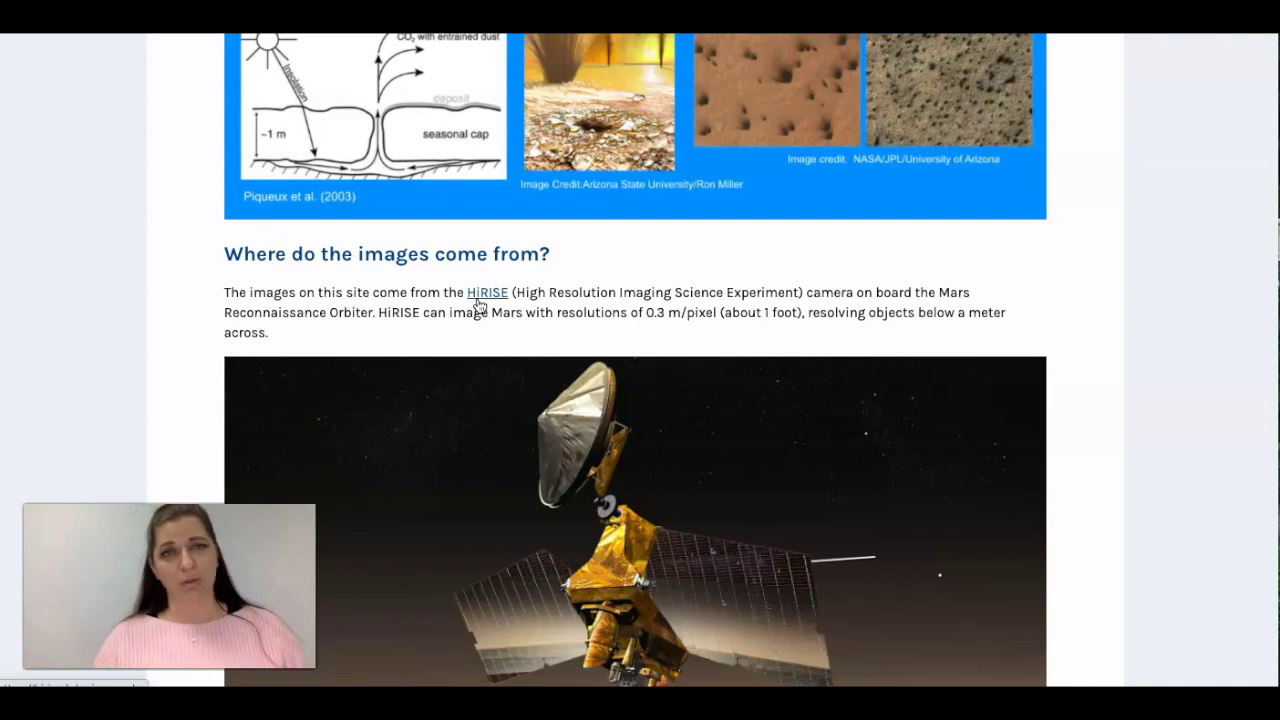
pyautogui.scroll(-3, 478, 306)
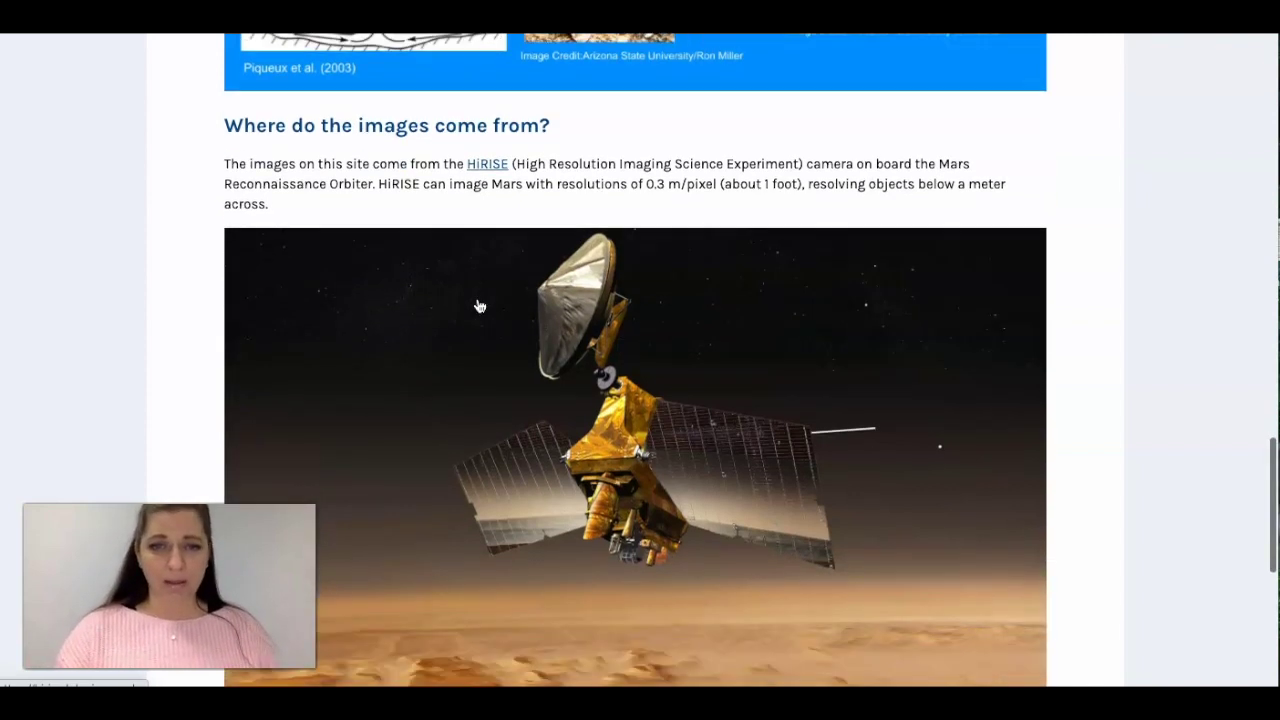
pyautogui.scroll(-3, 478, 306)
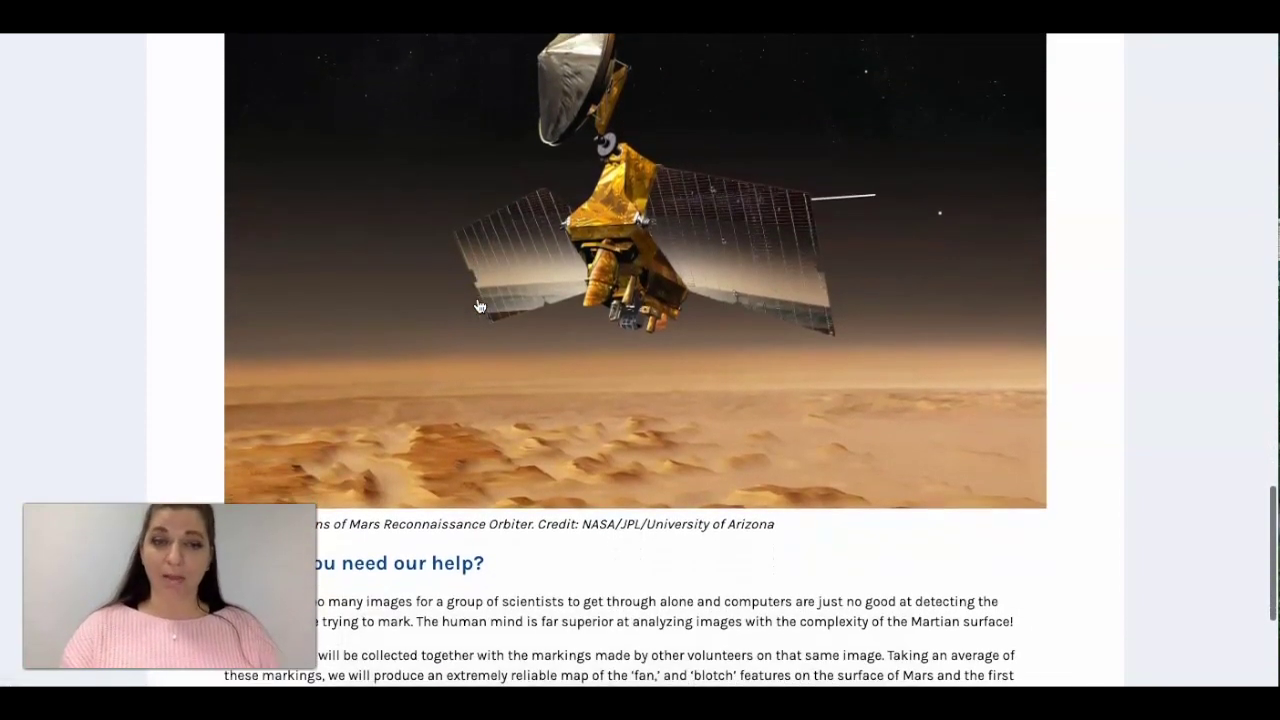
pyautogui.scroll(-1, 478, 306)
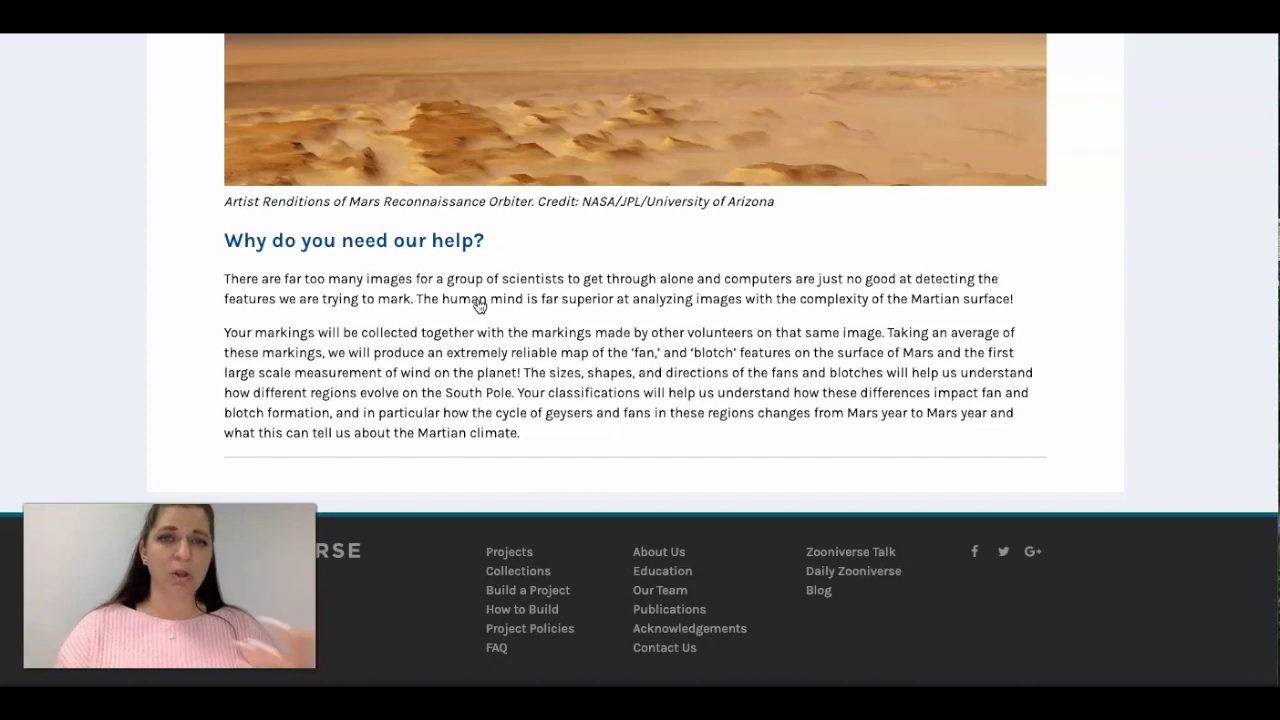
pyautogui.scroll(2, 478, 306)
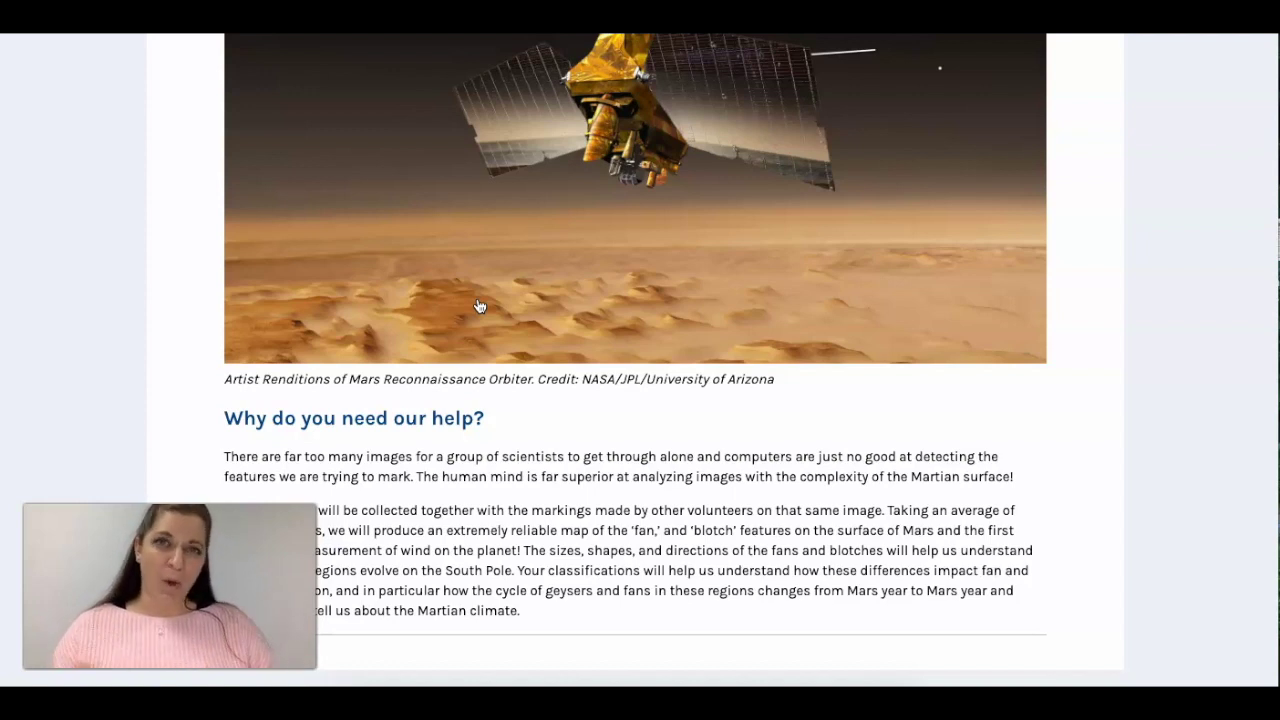
pyautogui.click(438, 309)
pyautogui.scroll(20, 438, 309)
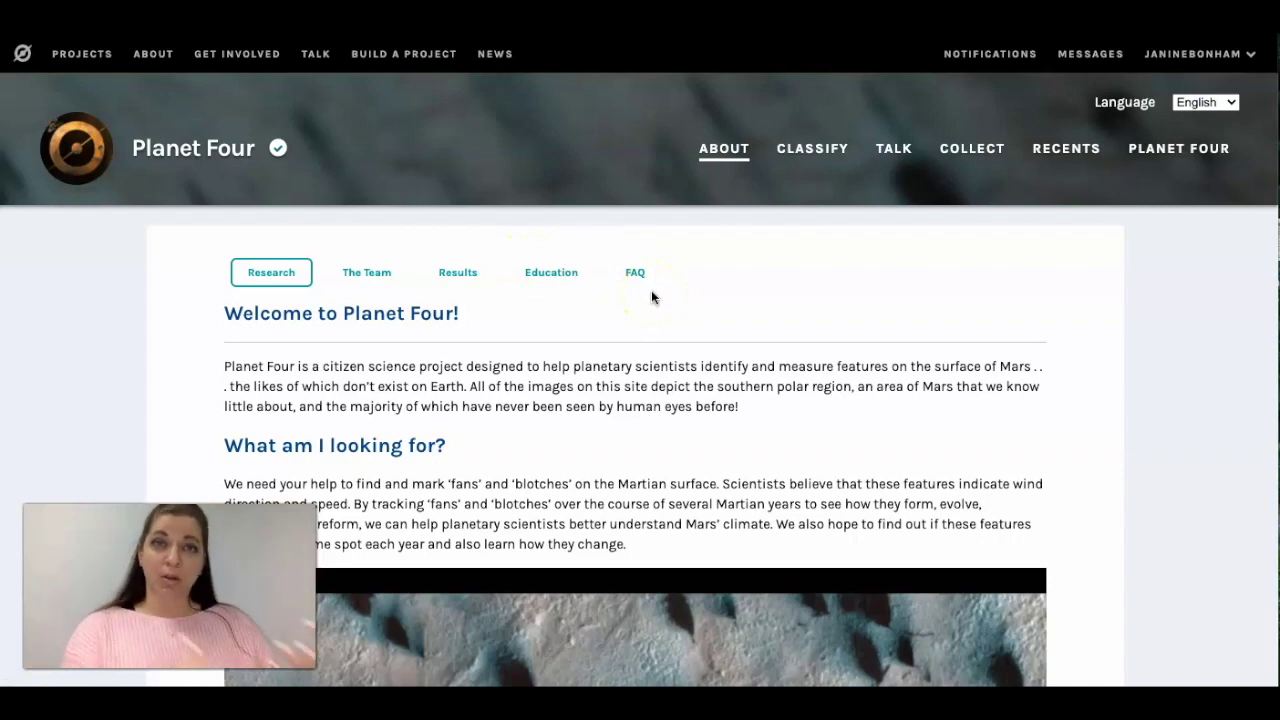
# - Open the Planet Four classification task with a Mars surface image
pyautogui.click(793, 150)
pyautogui.scroll(-1, 779, 329)
pyautogui.scroll(1, 790, 250)
pyautogui.click(798, 137)
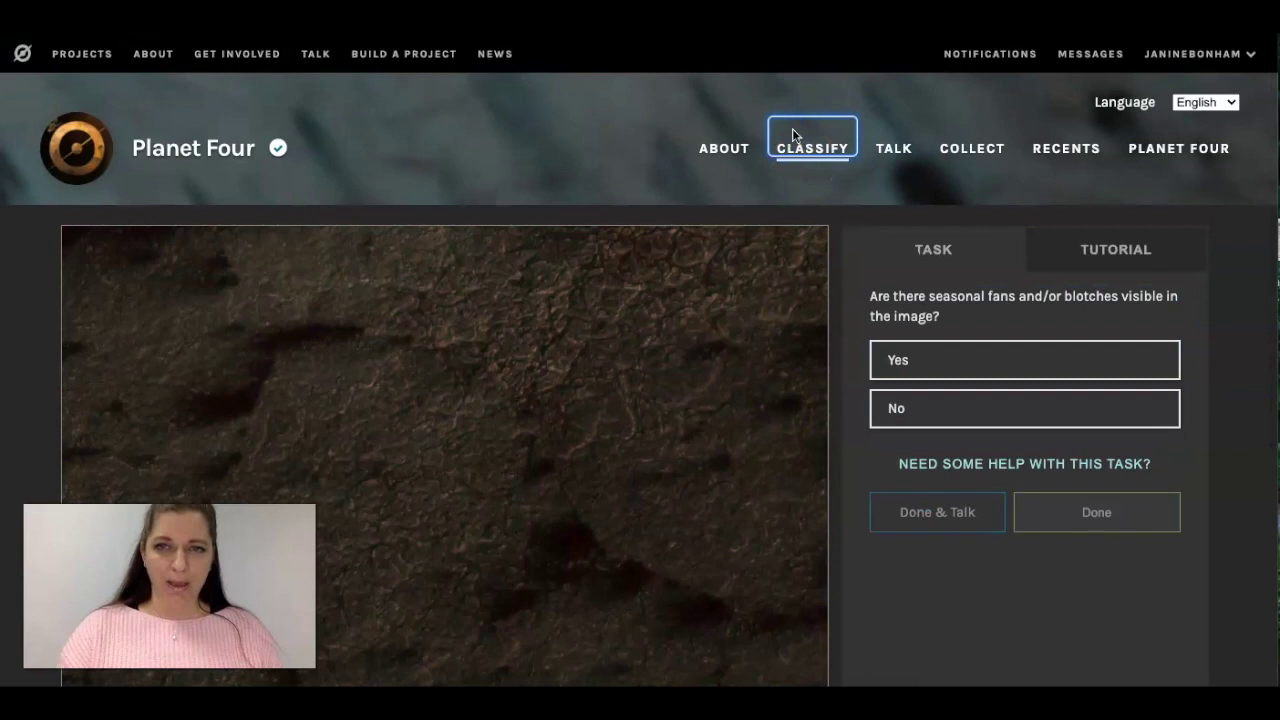
pyautogui.click(748, 275)
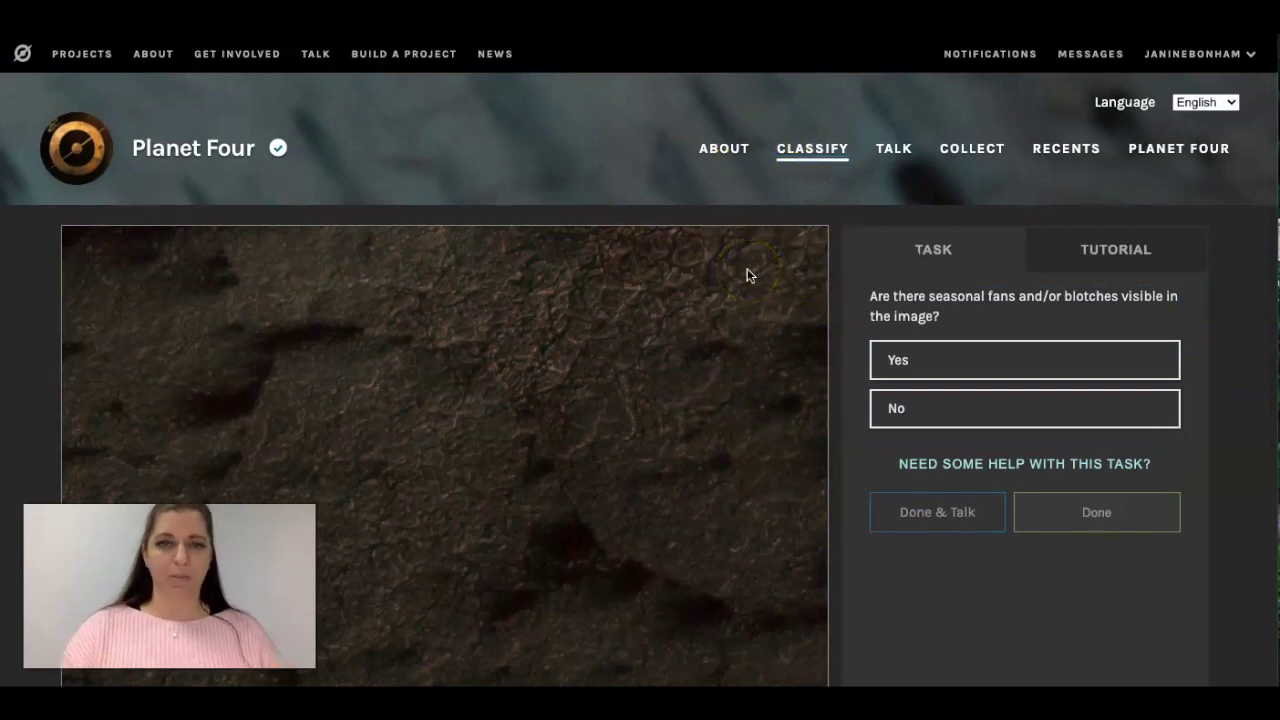
# - Examine the whole Mars image and answer Yes to whether seasonal fans and/or blotches are visible
pyautogui.scroll(-3, 747, 275)
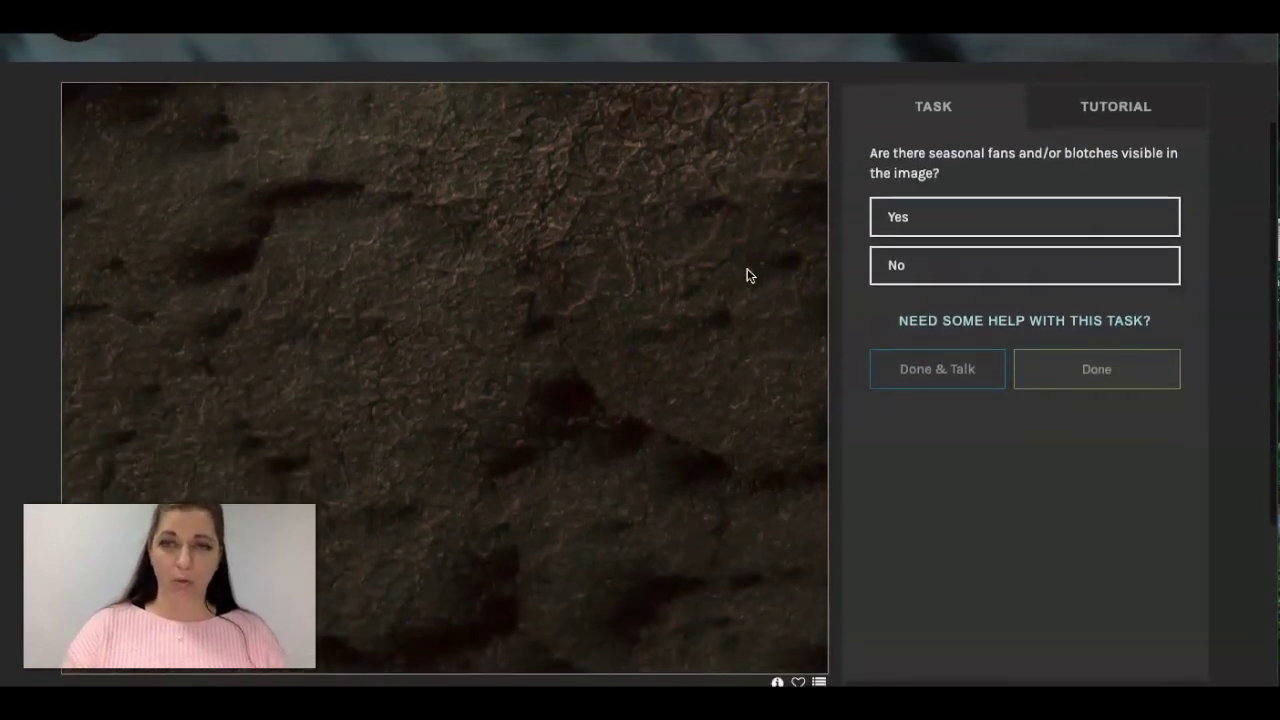
pyautogui.scroll(-1, 750, 275)
pyautogui.scroll(3, 750, 275)
pyautogui.scroll(1, 747, 268)
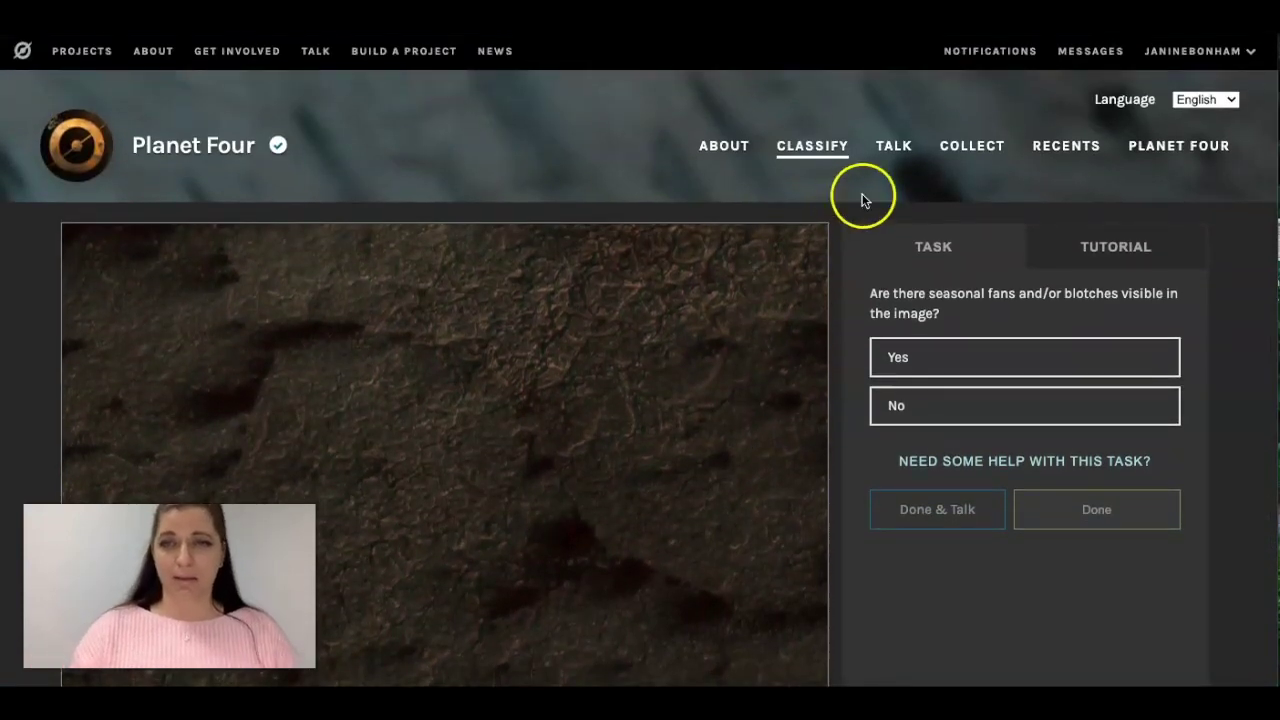
pyautogui.scroll(-2, 671, 319)
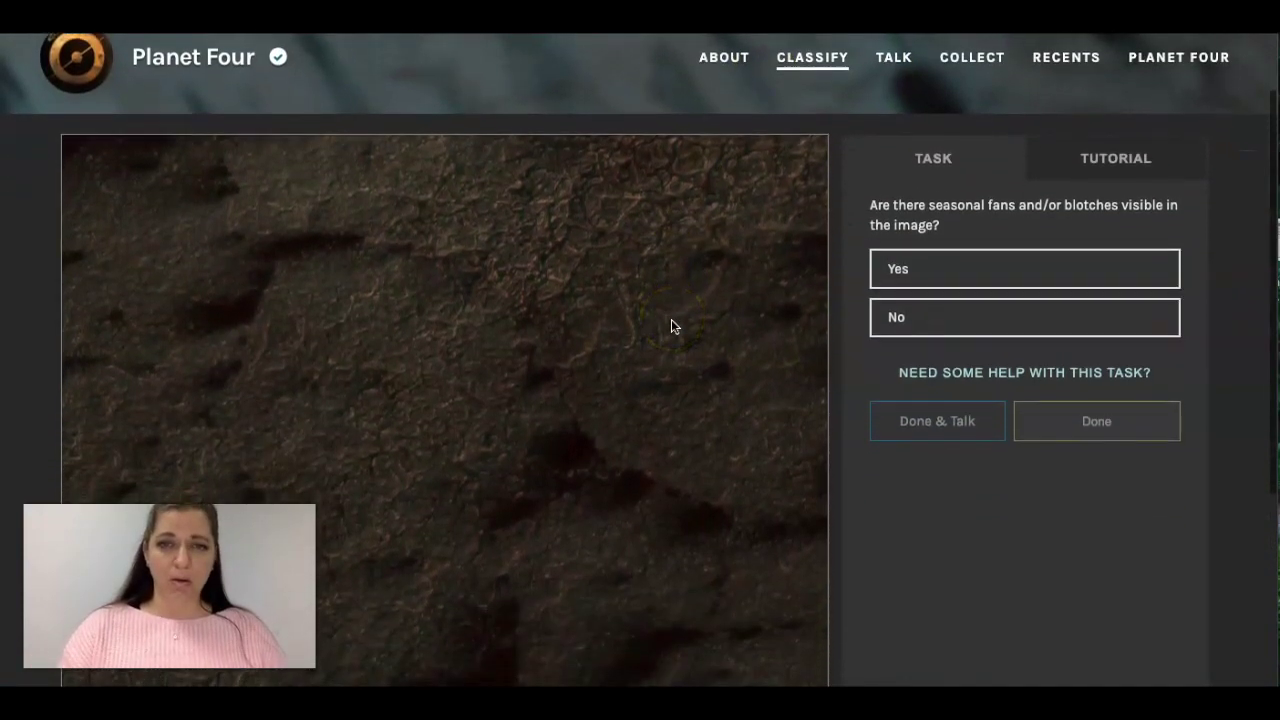
pyautogui.scroll(-3, 671, 320)
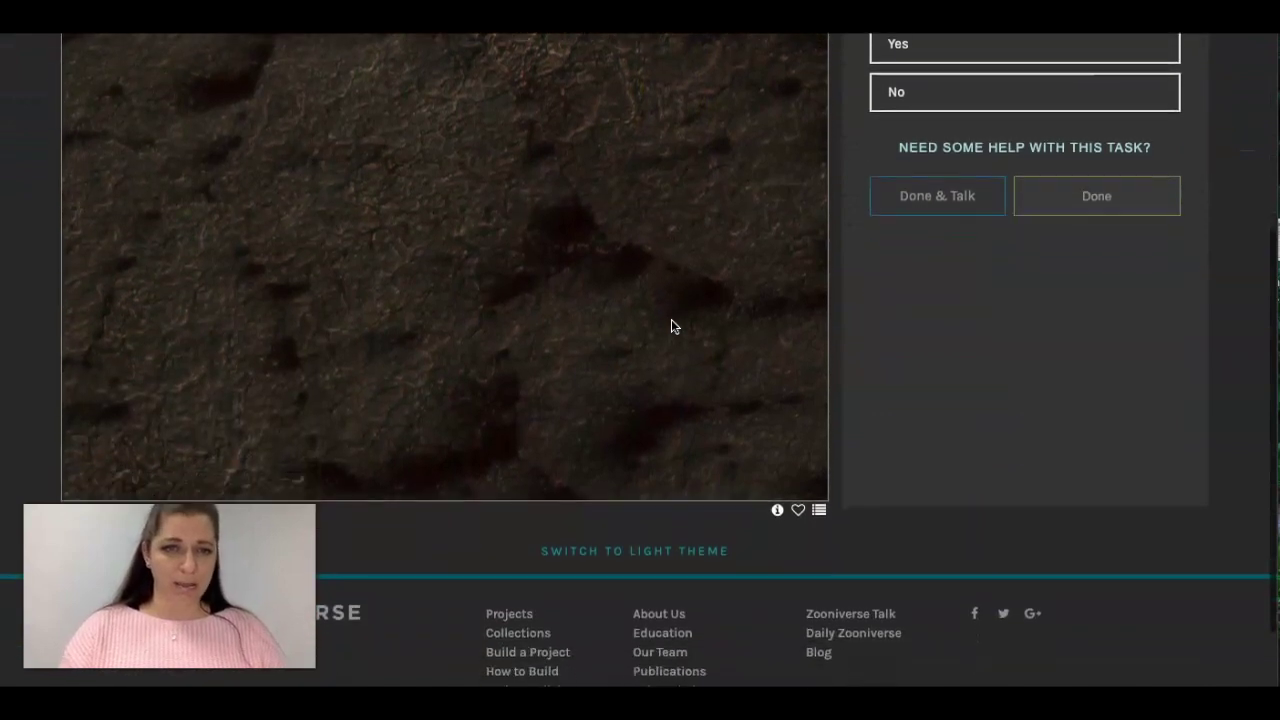
pyautogui.scroll(-1, 671, 326)
pyautogui.scroll(-1, 673, 326)
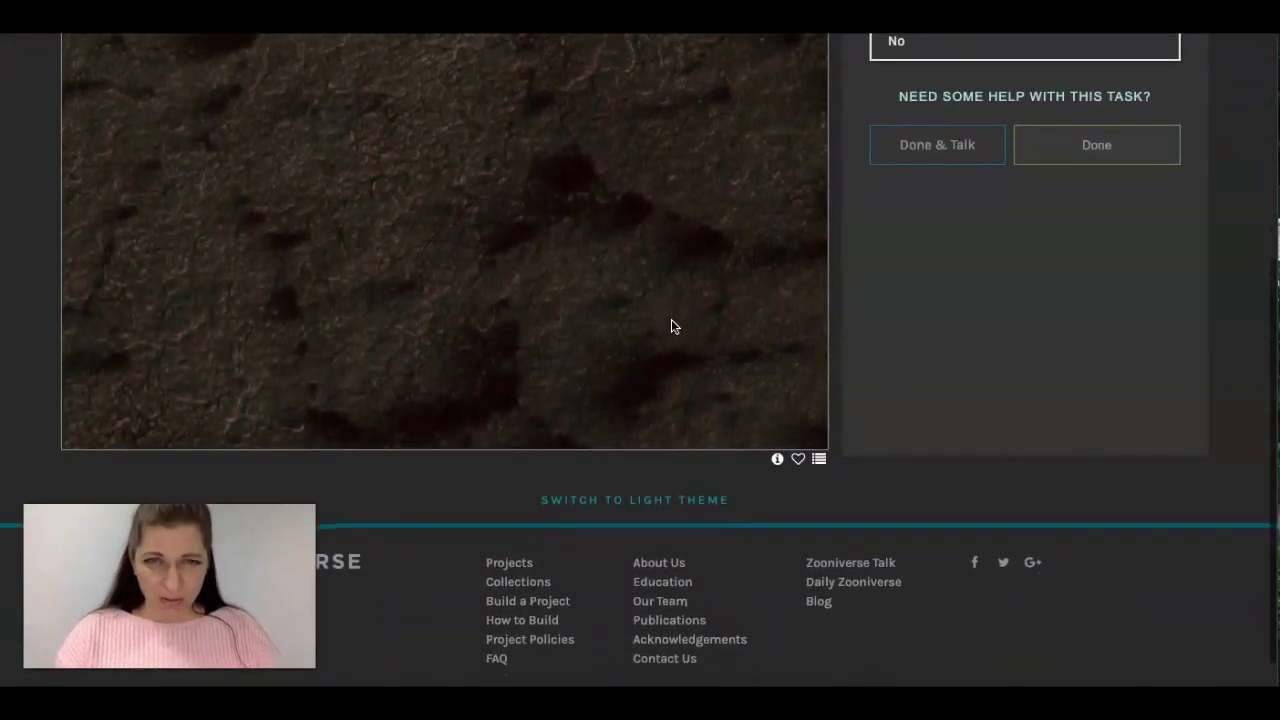
pyautogui.scroll(4, 671, 326)
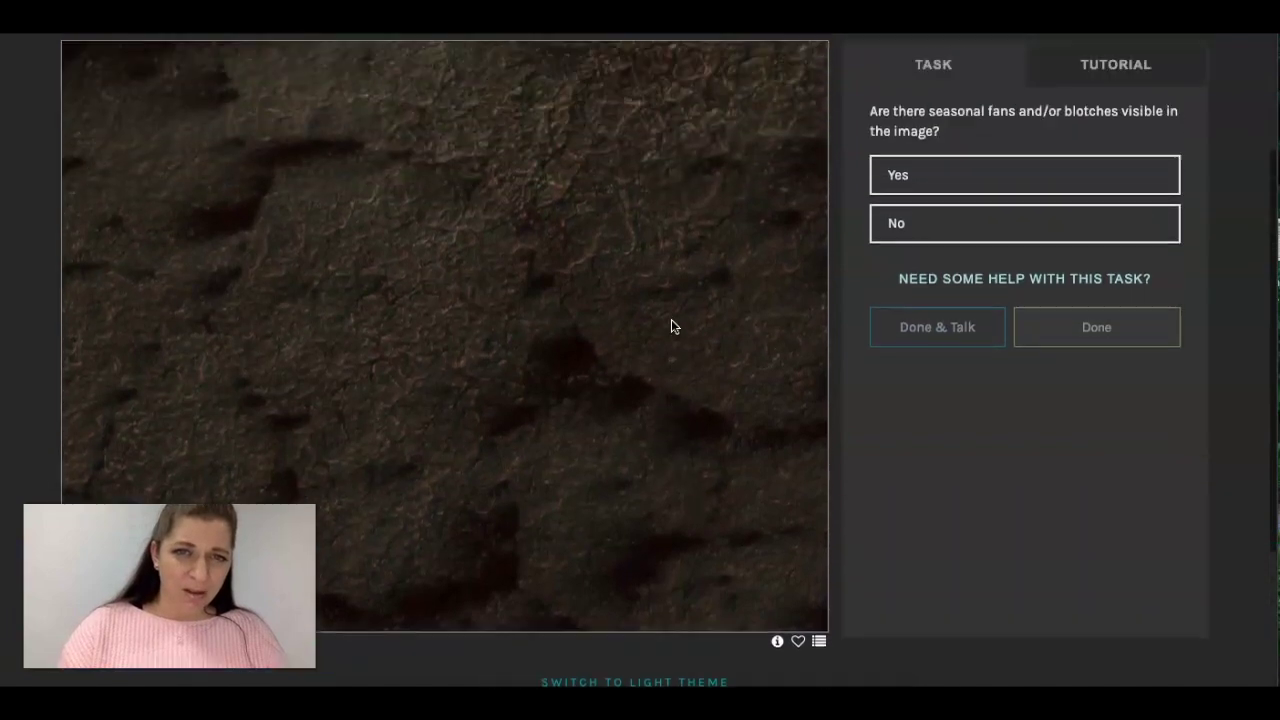
pyautogui.scroll(2, 671, 326)
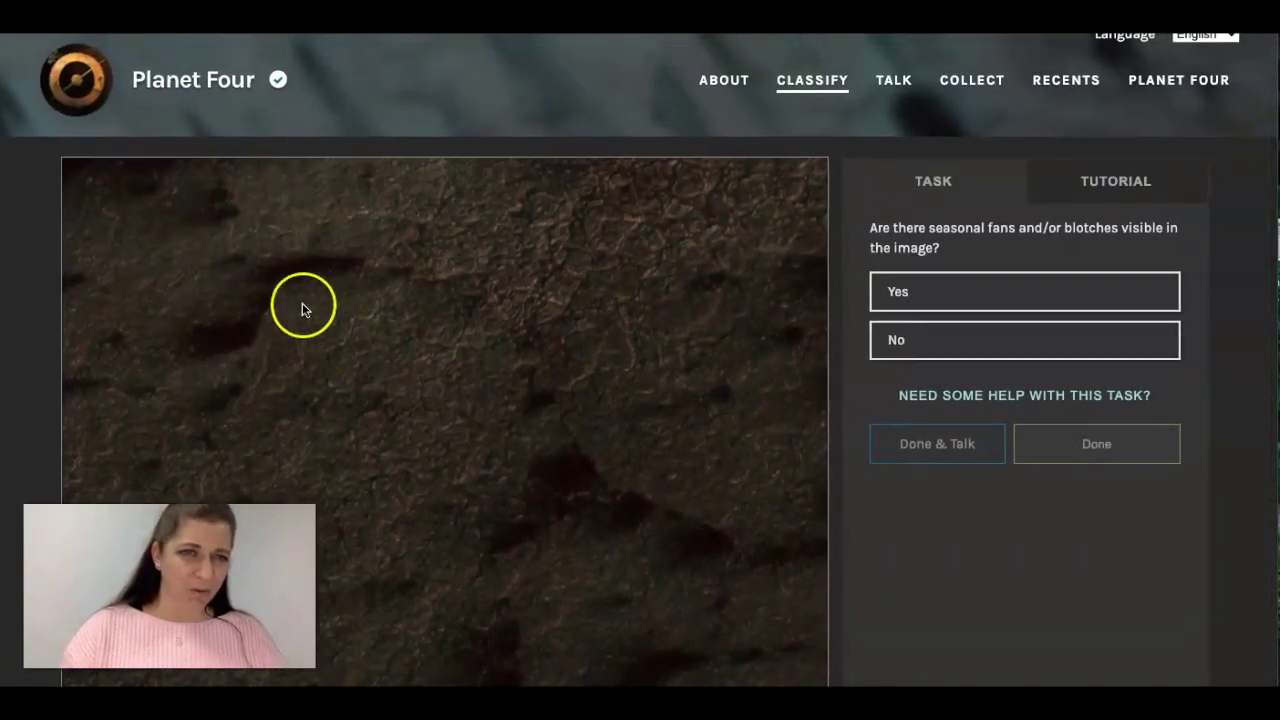
pyautogui.click(909, 297)
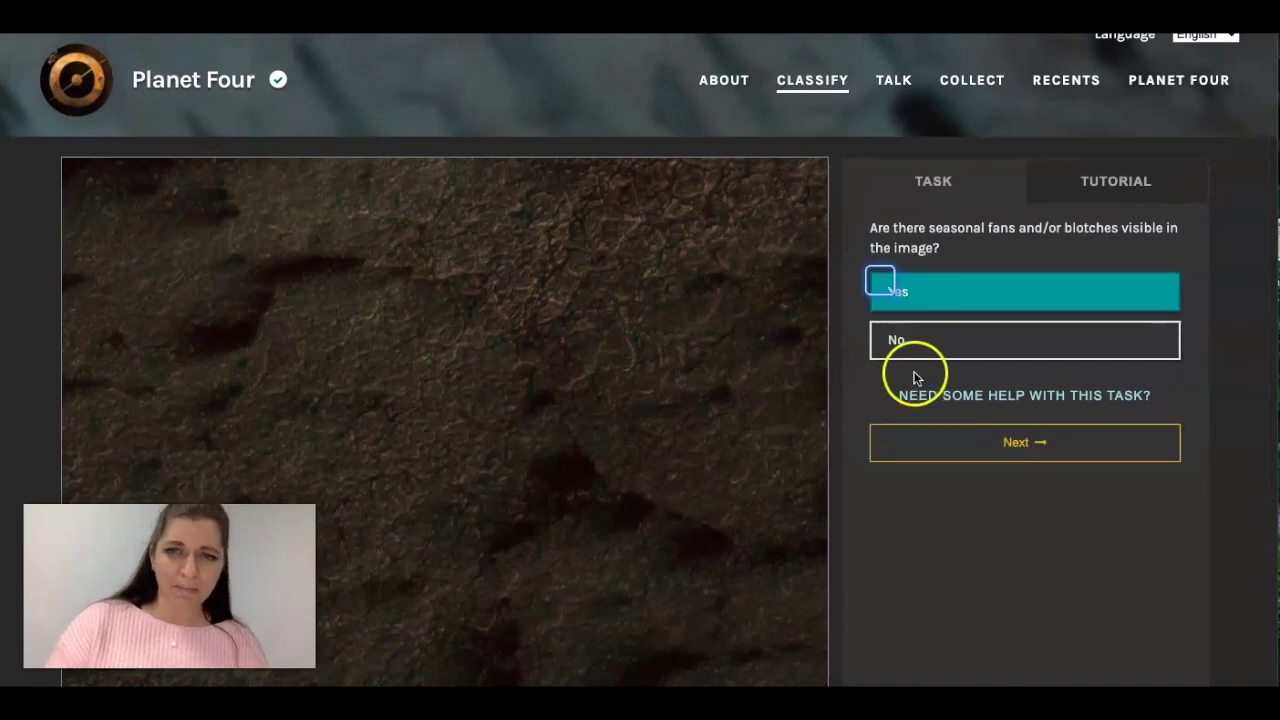
# - Open the task help and examine the first fan examples marked with the fan tool, including fans with blue/white frost
pyautogui.click(941, 401)
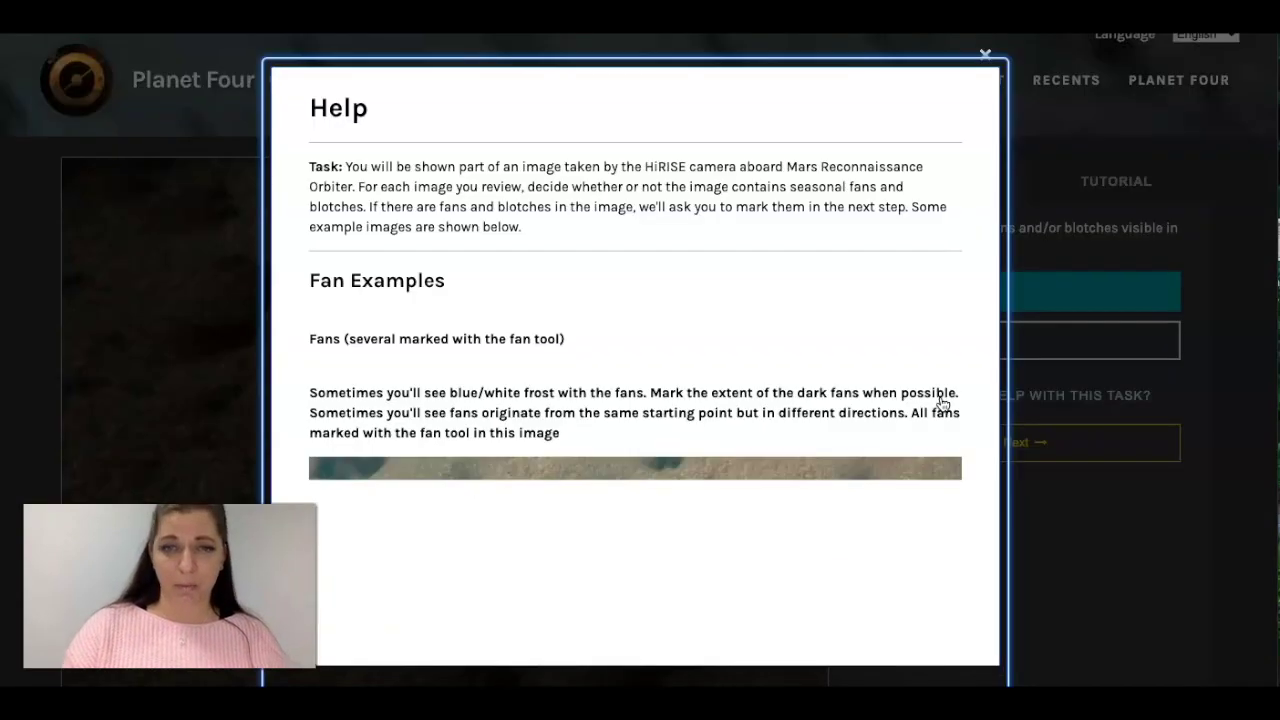
pyautogui.click(742, 350)
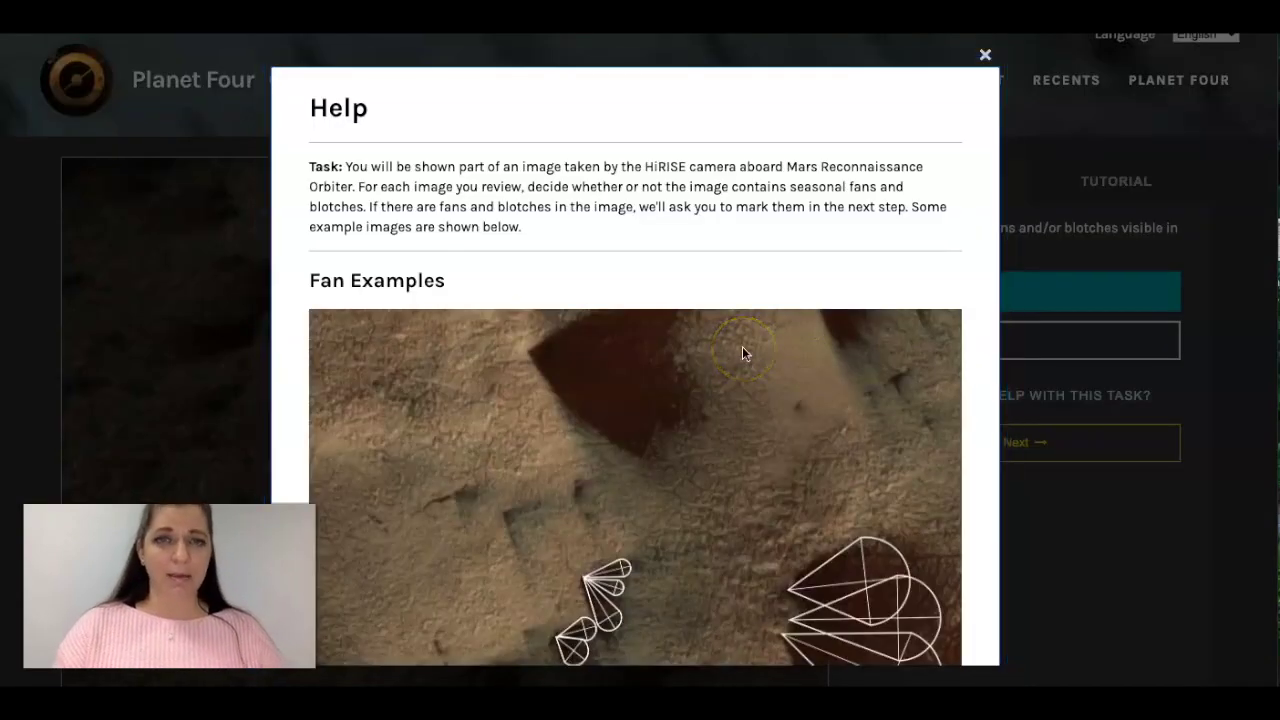
pyautogui.scroll(-2, 742, 350)
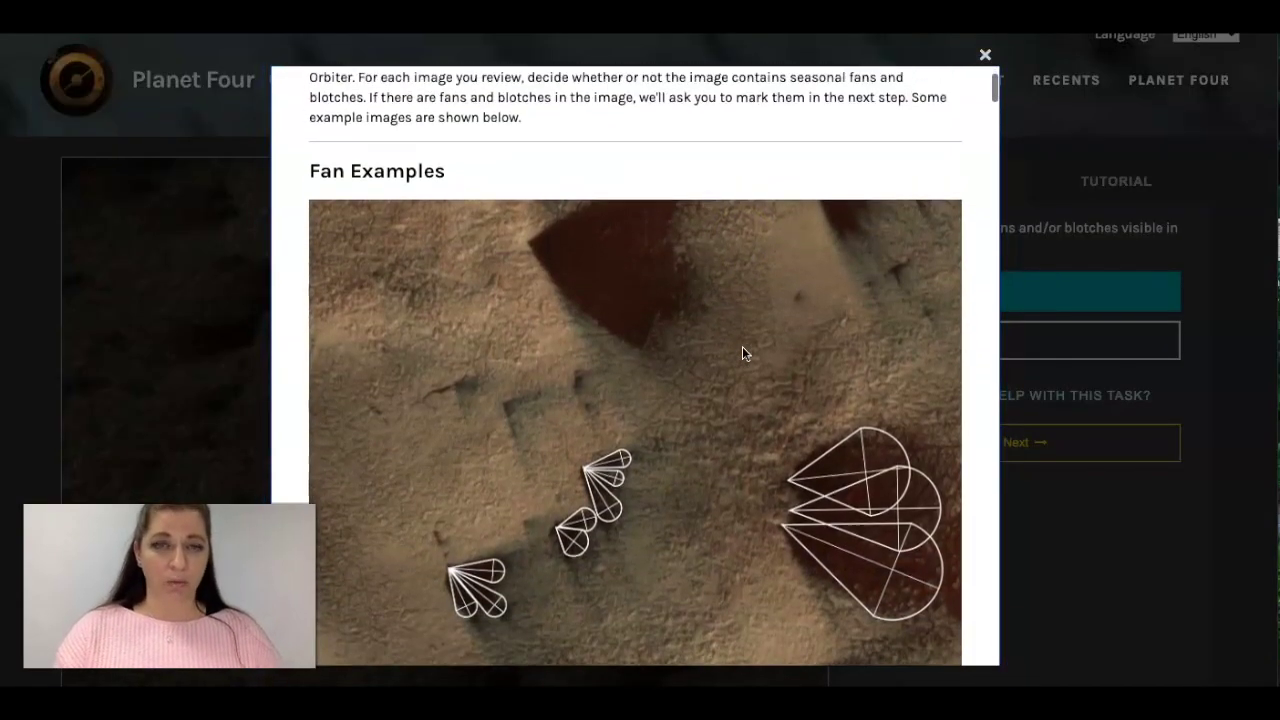
pyautogui.scroll(2, 742, 347)
pyautogui.scroll(-3, 742, 347)
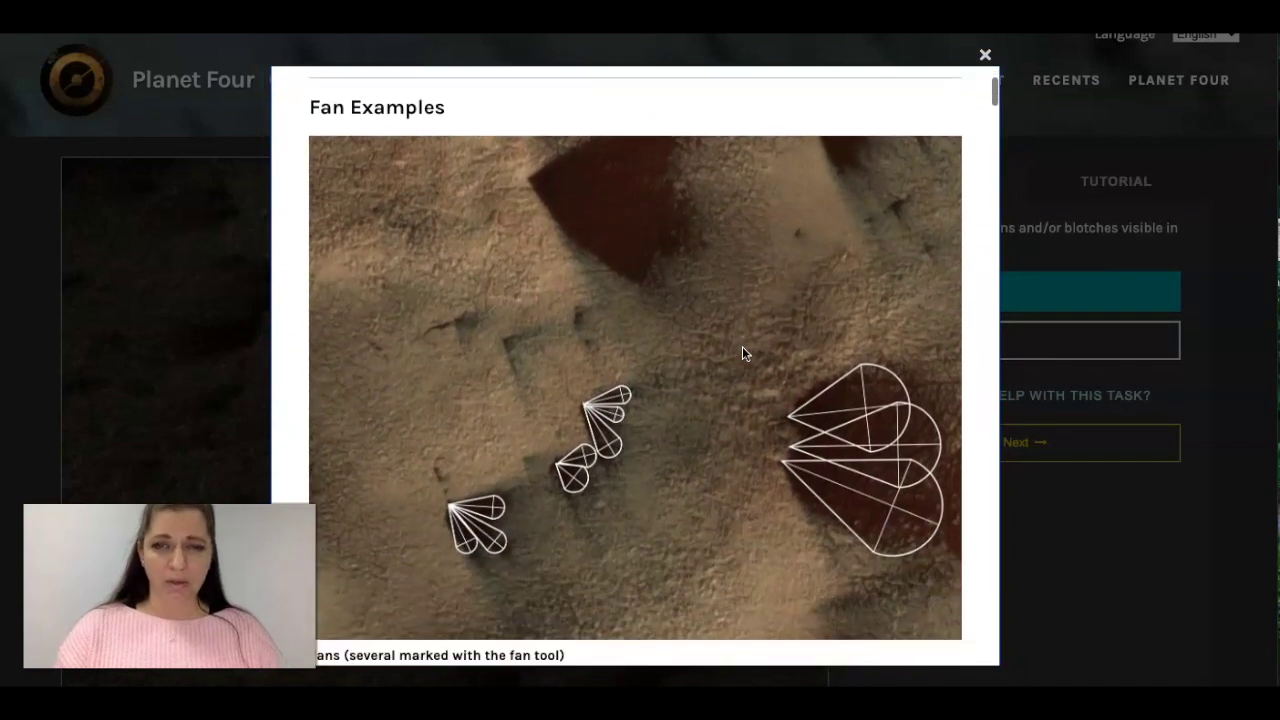
pyautogui.scroll(1, 742, 353)
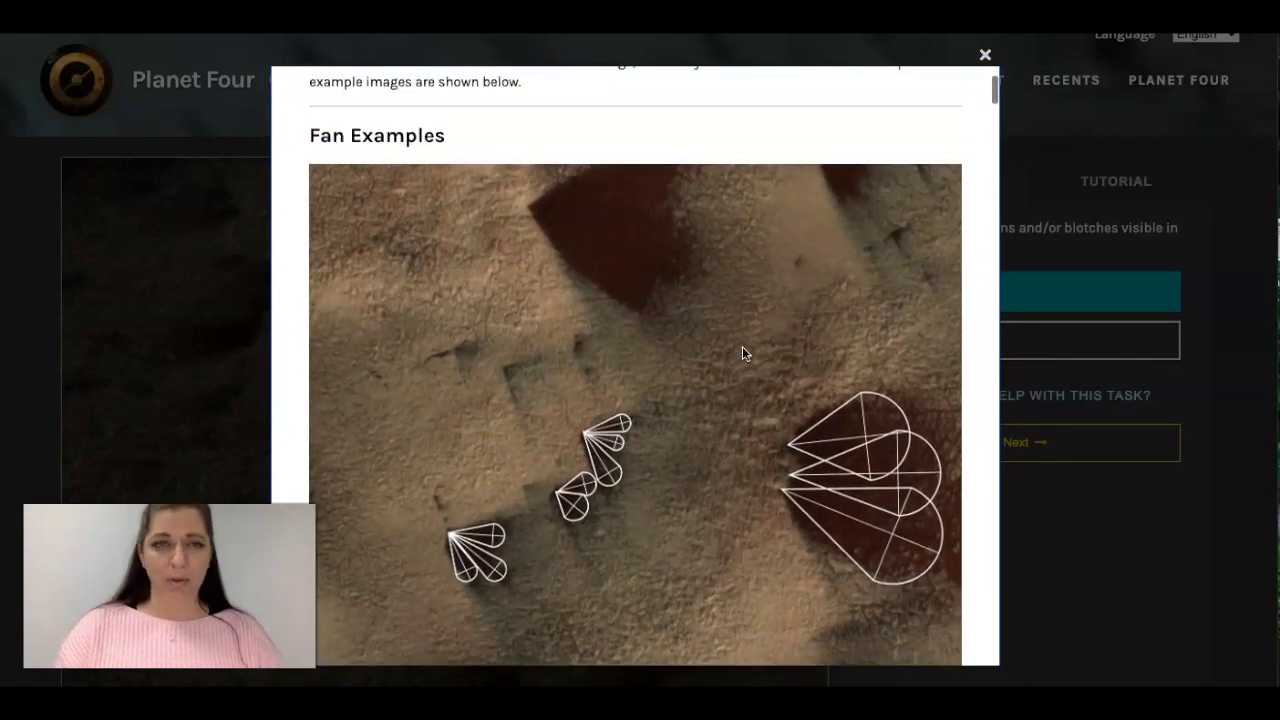
pyautogui.scroll(-3, 742, 353)
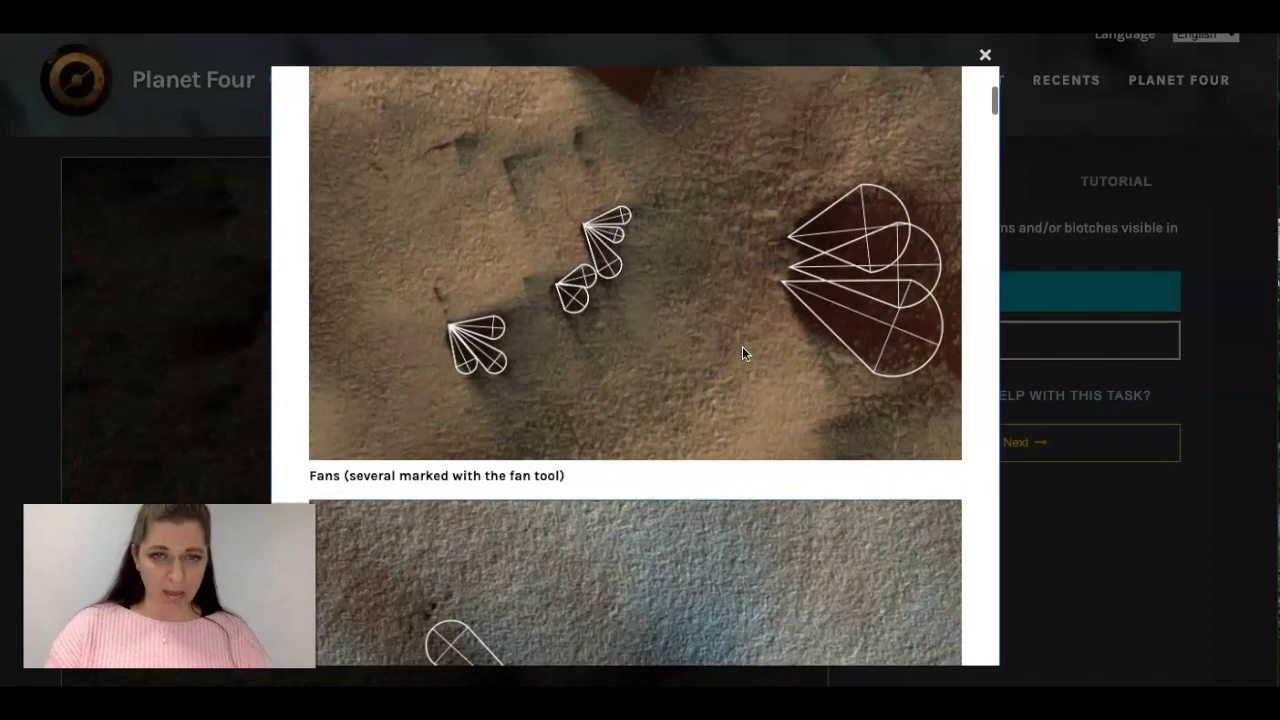
pyautogui.scroll(-3, 742, 353)
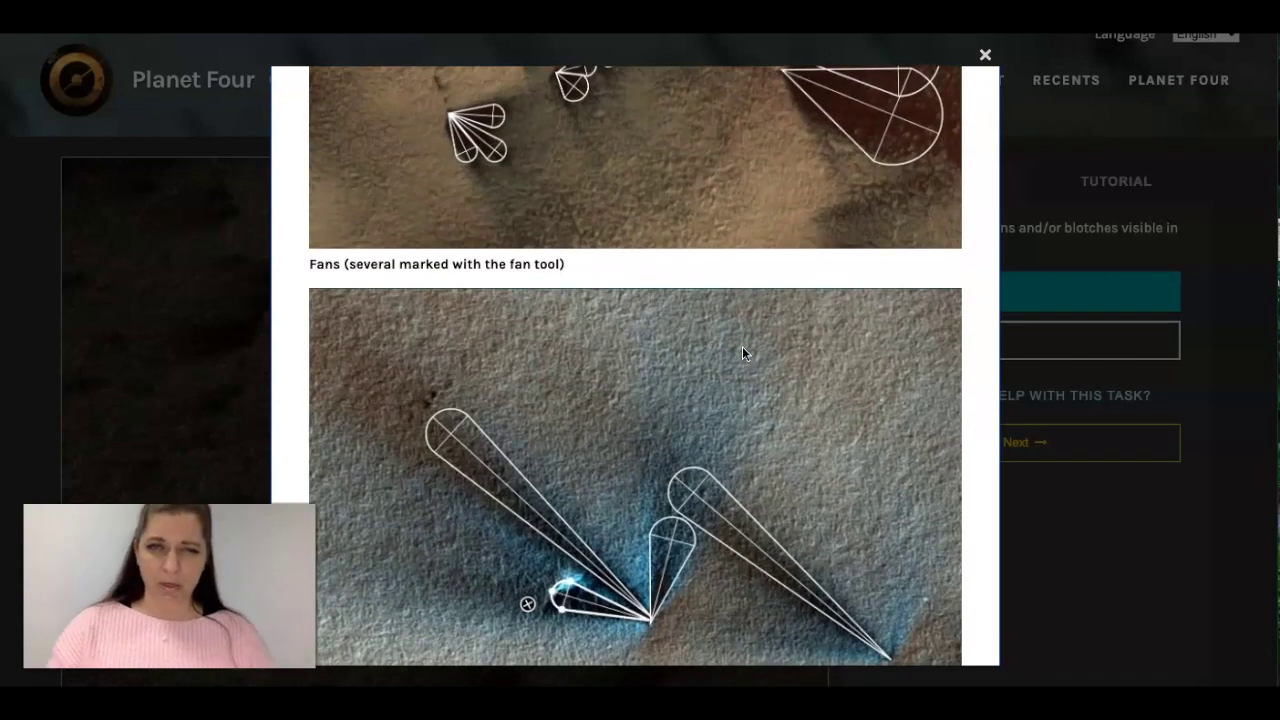
pyautogui.scroll(-3, 742, 353)
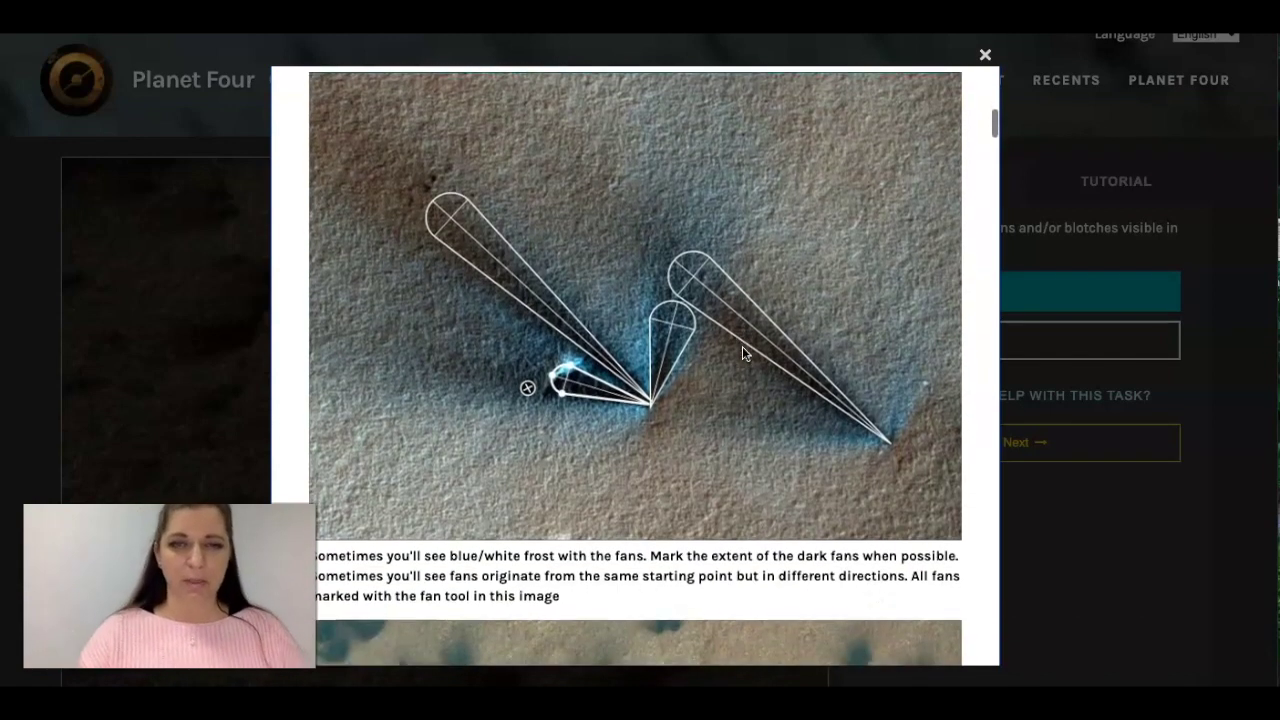
# - Study the remaining fan examples, covering multiple fans from the same vent, partly visible fans and line-like fans
pyautogui.scroll(-1, 742, 353)
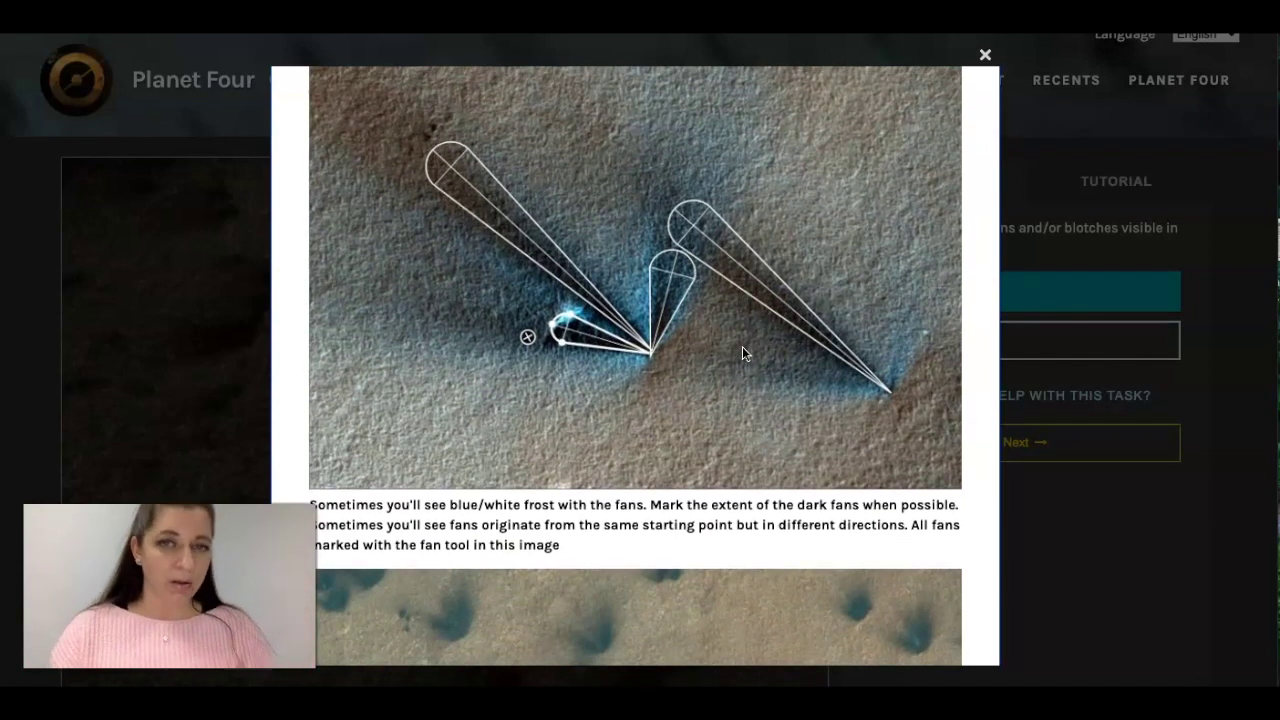
pyautogui.scroll(-3, 742, 353)
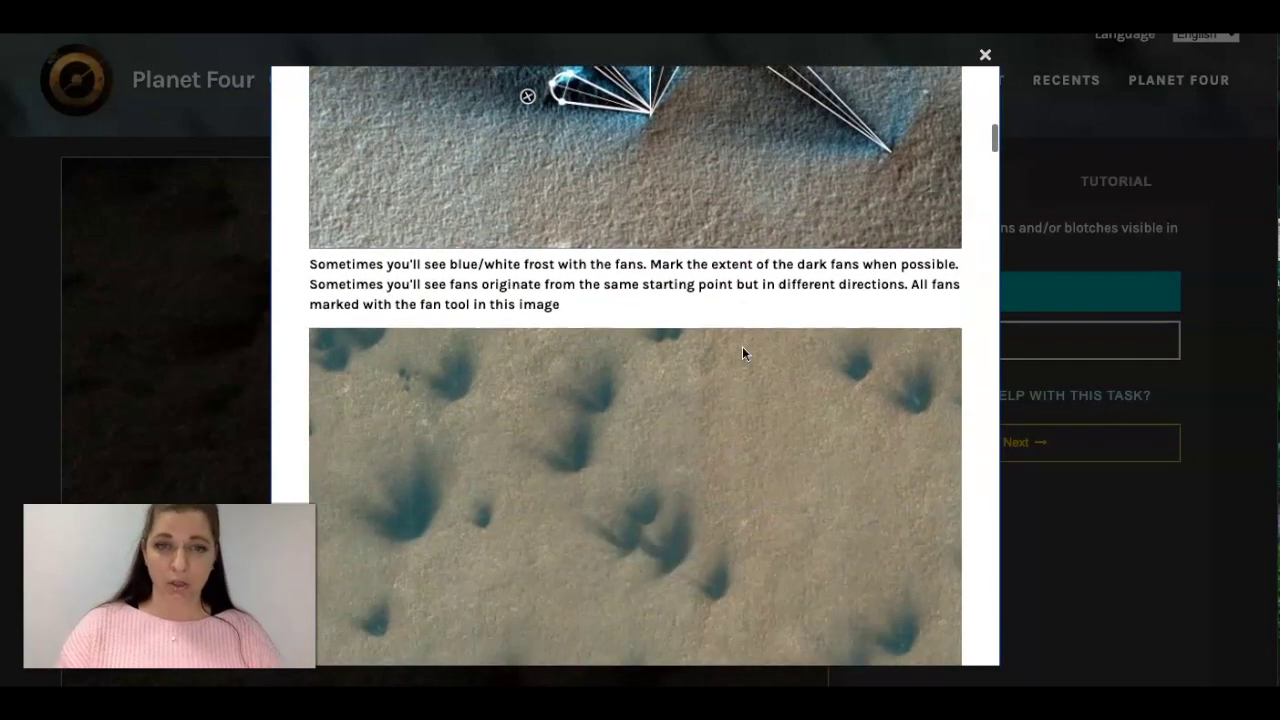
pyautogui.scroll(-8, 742, 353)
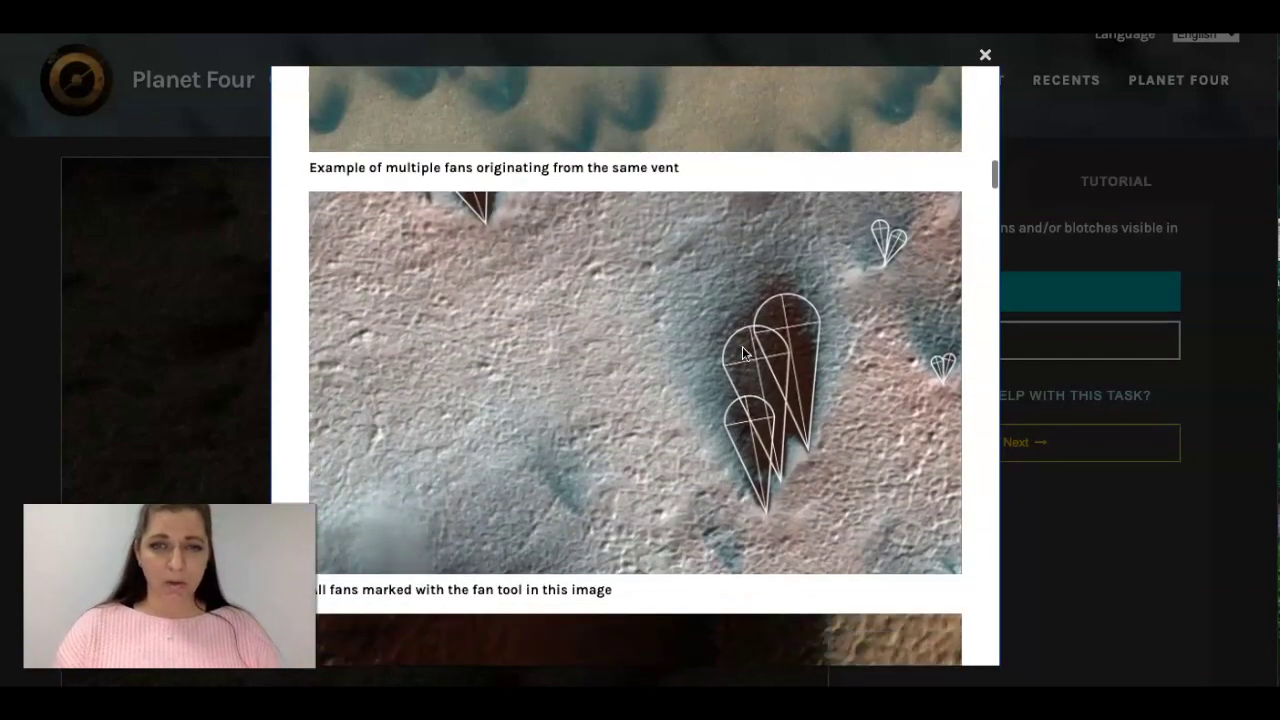
pyautogui.scroll(-1, 742, 353)
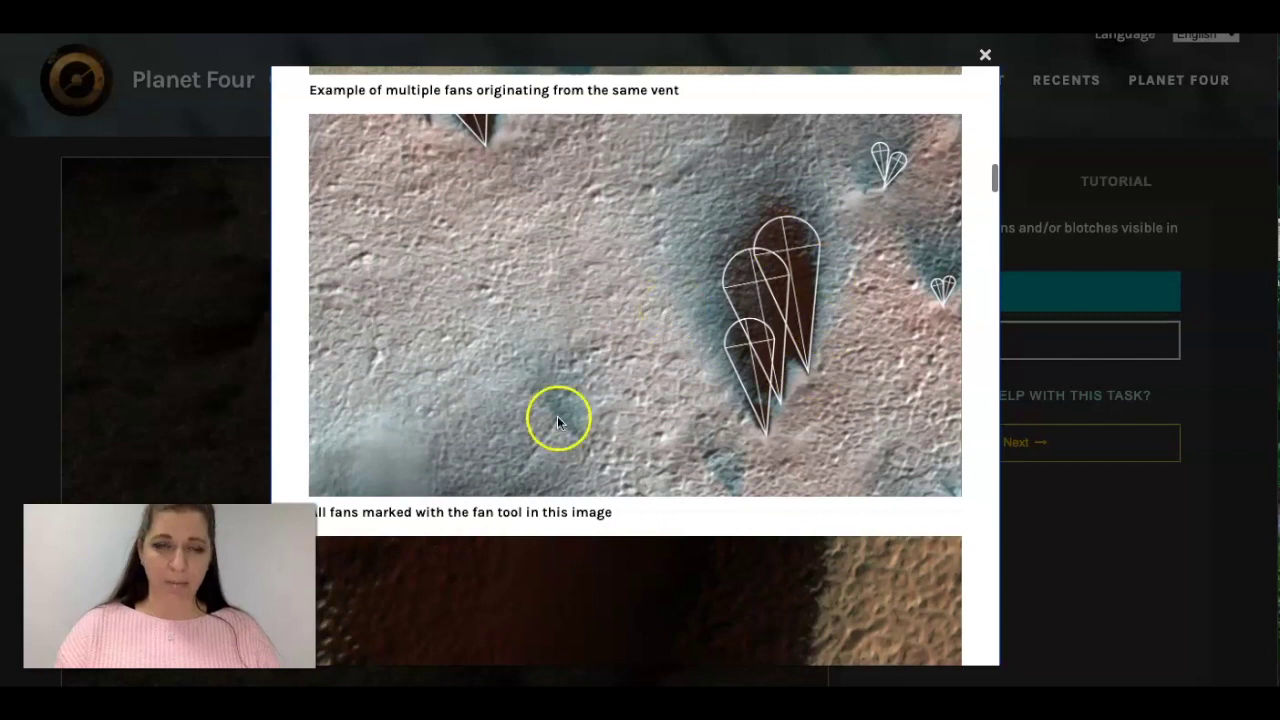
pyautogui.scroll(-6, 557, 421)
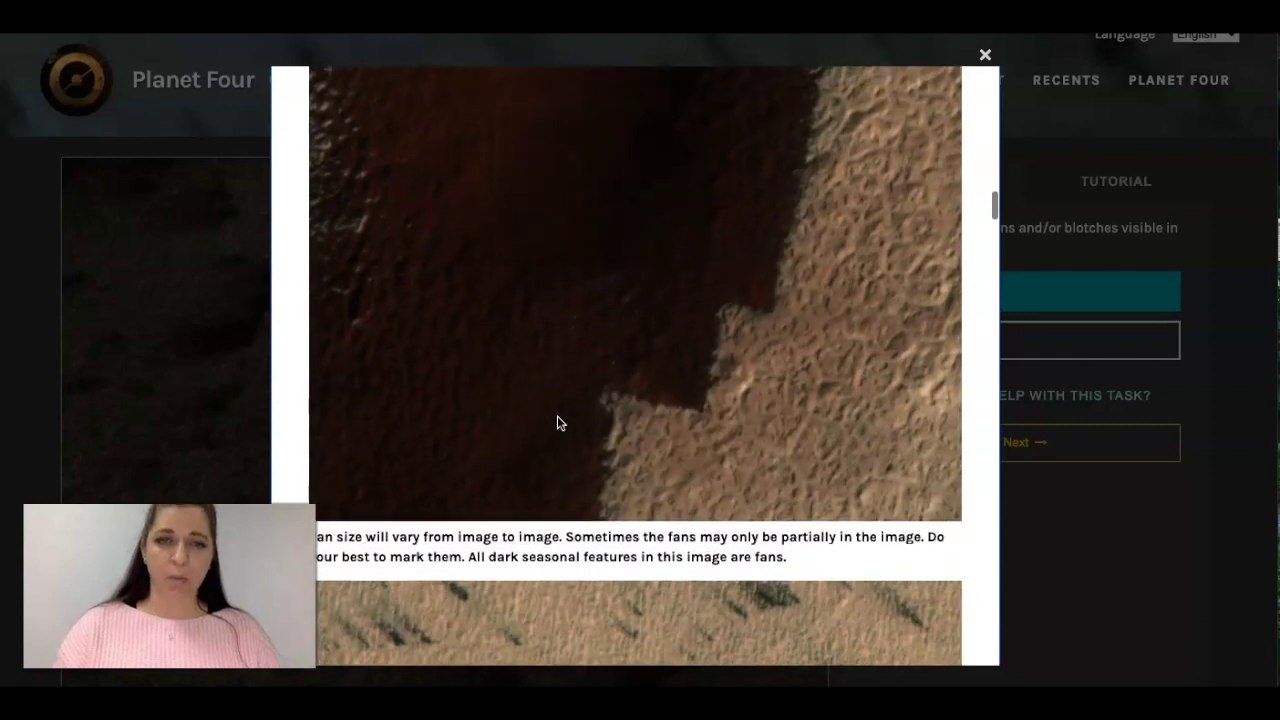
pyautogui.scroll(-5, 557, 421)
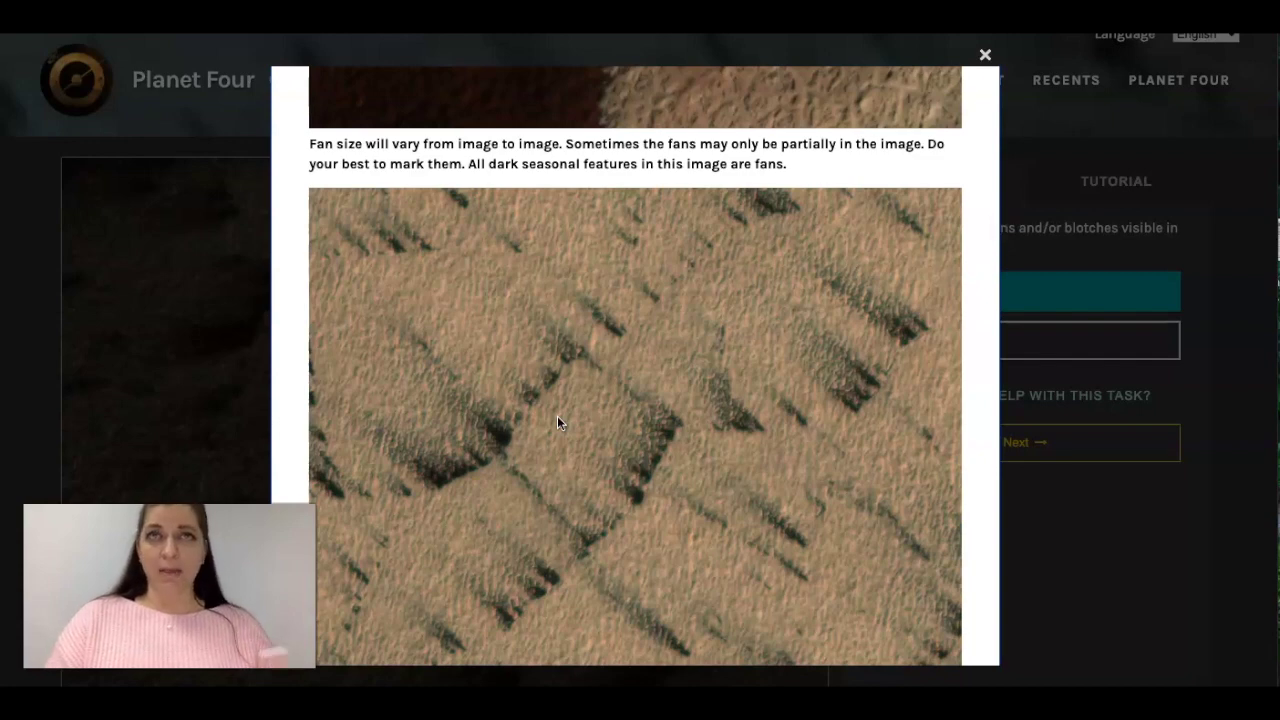
pyautogui.scroll(-3, 557, 415)
# - Examine the help's blotch examples of varying size and those marked with the blotch tool, and close the help
pyautogui.scroll(-5, 557, 415)
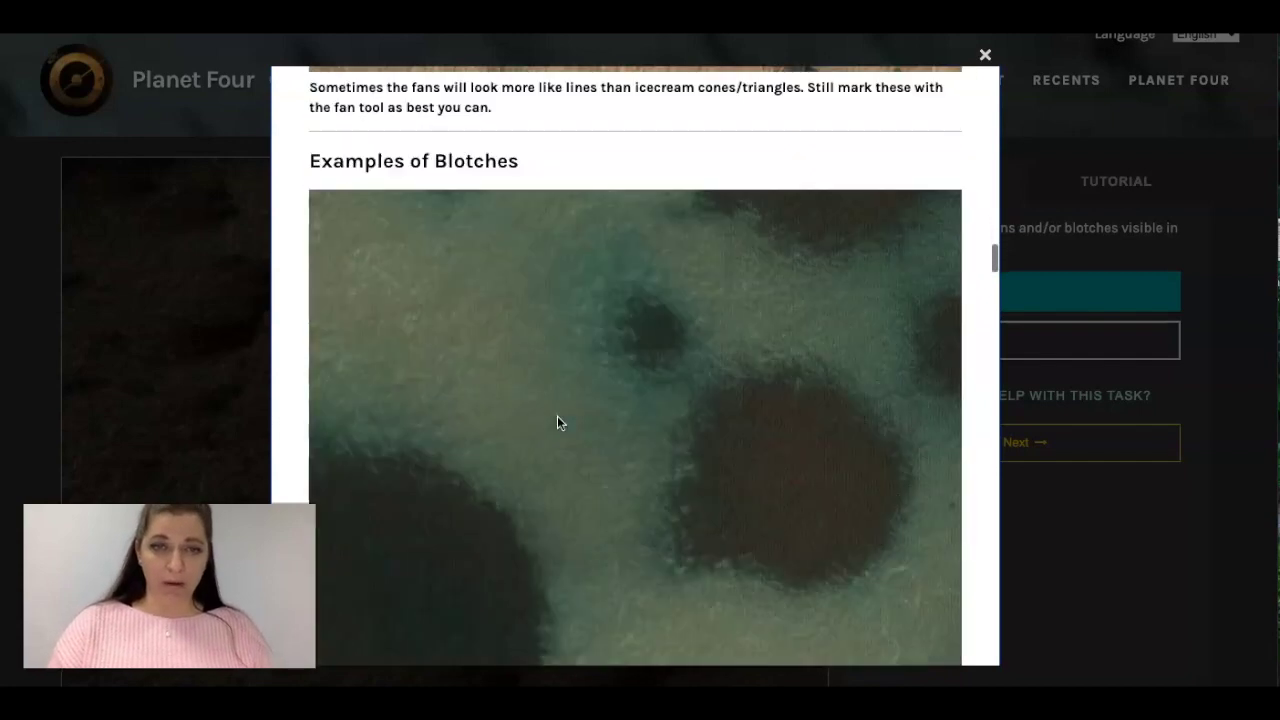
pyautogui.scroll(1, 557, 415)
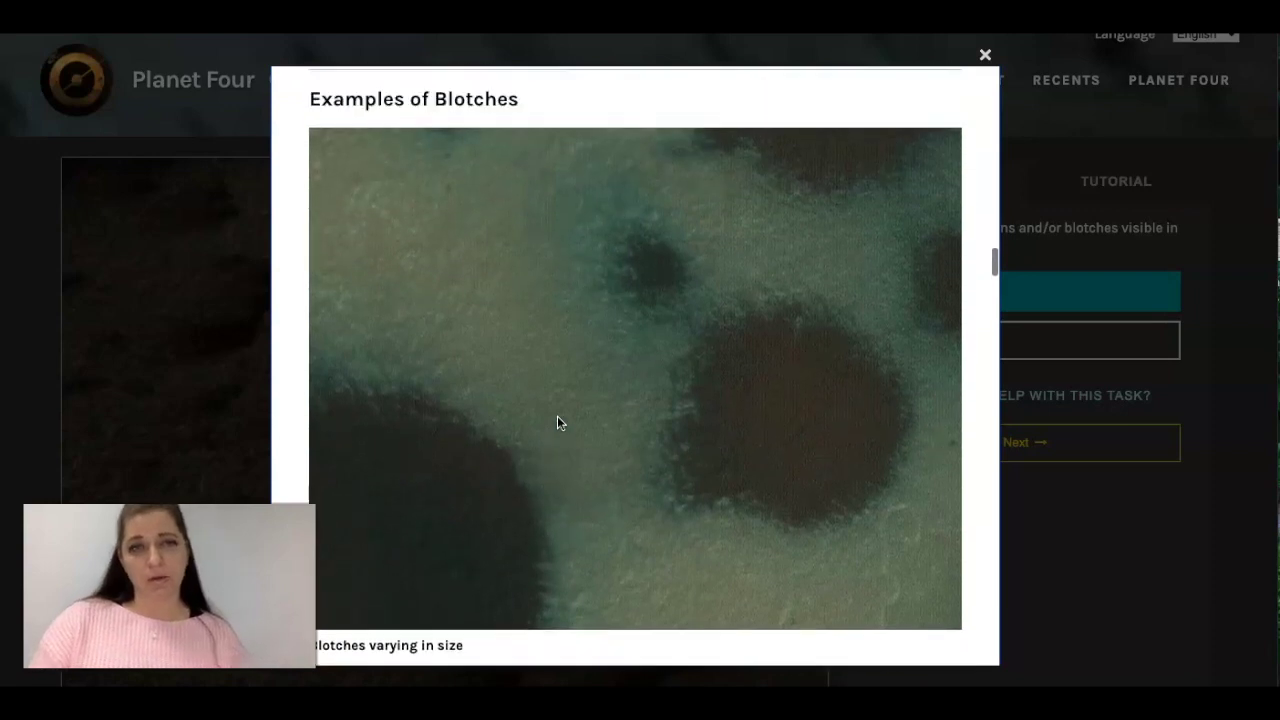
pyautogui.scroll(-1, 557, 415)
pyautogui.click(751, 382)
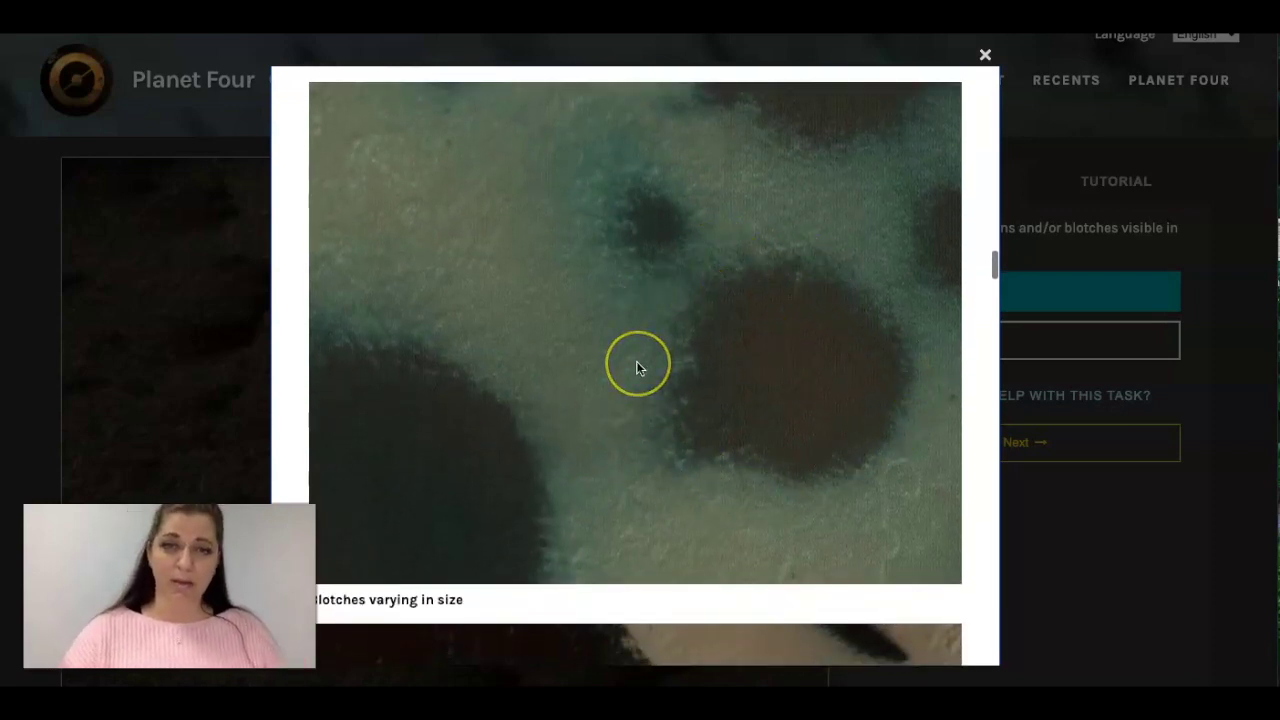
pyautogui.scroll(-8, 637, 368)
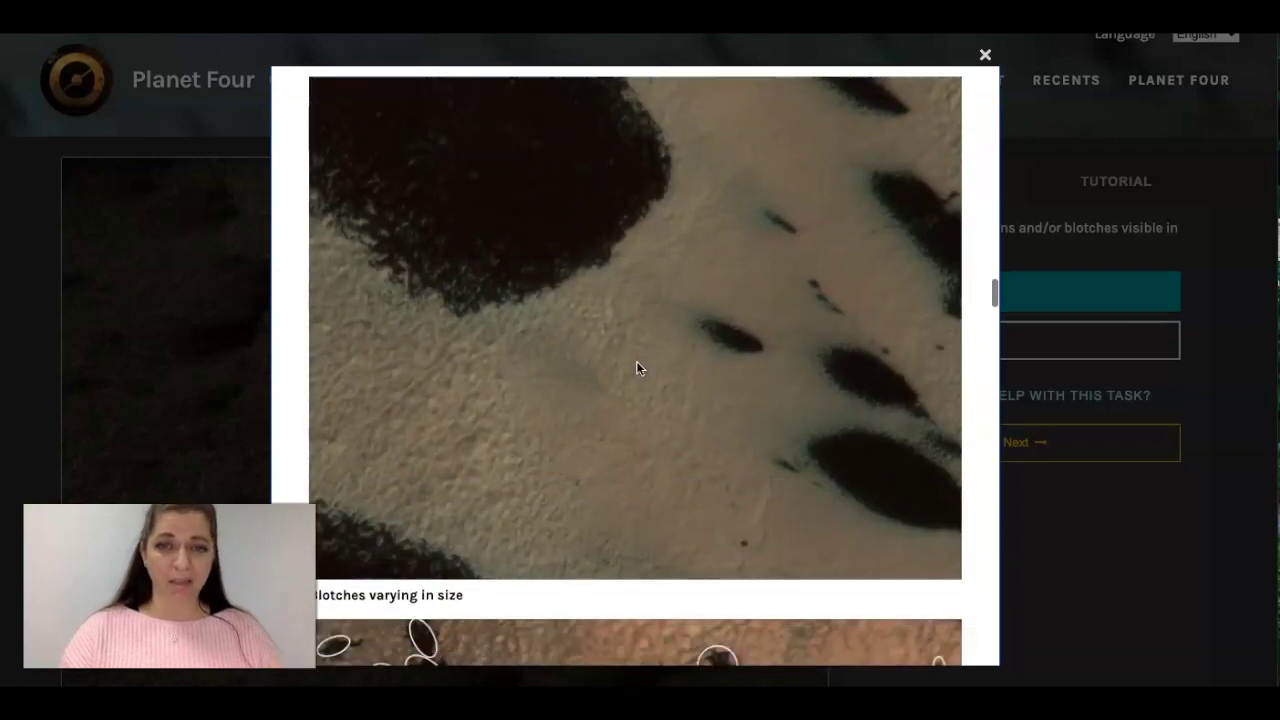
pyautogui.scroll(-4, 637, 368)
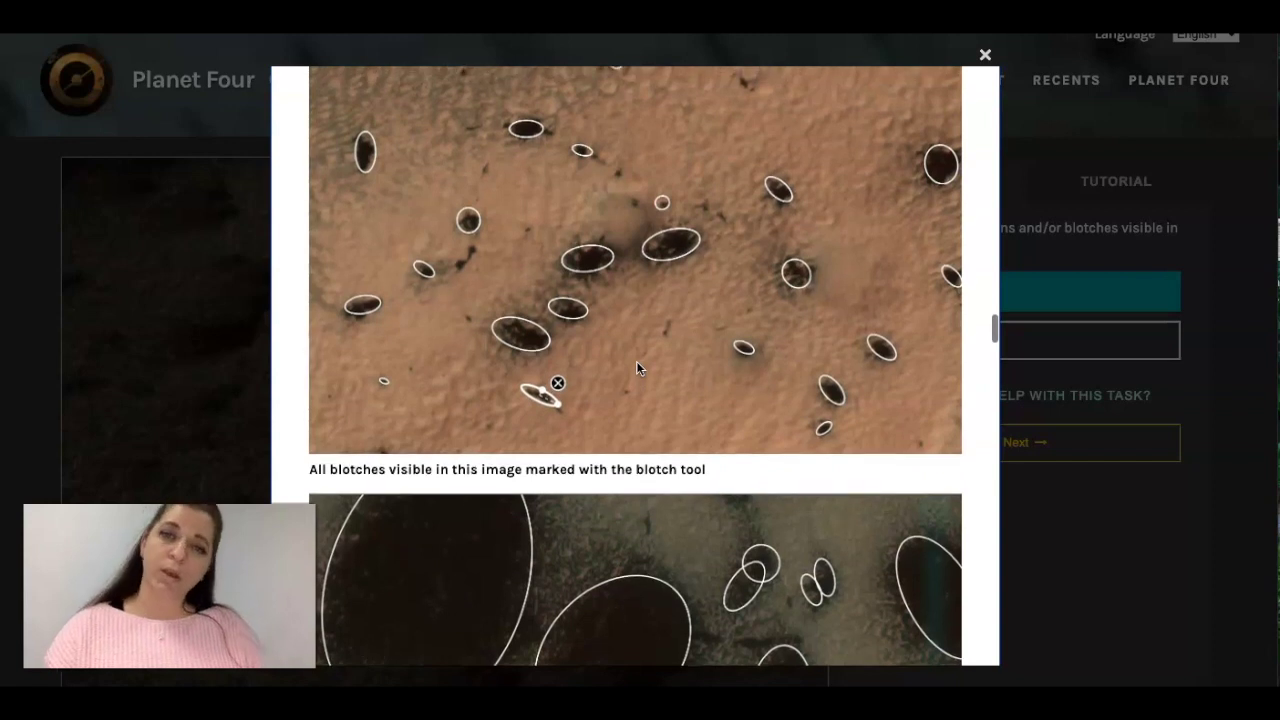
pyautogui.scroll(1, 636, 361)
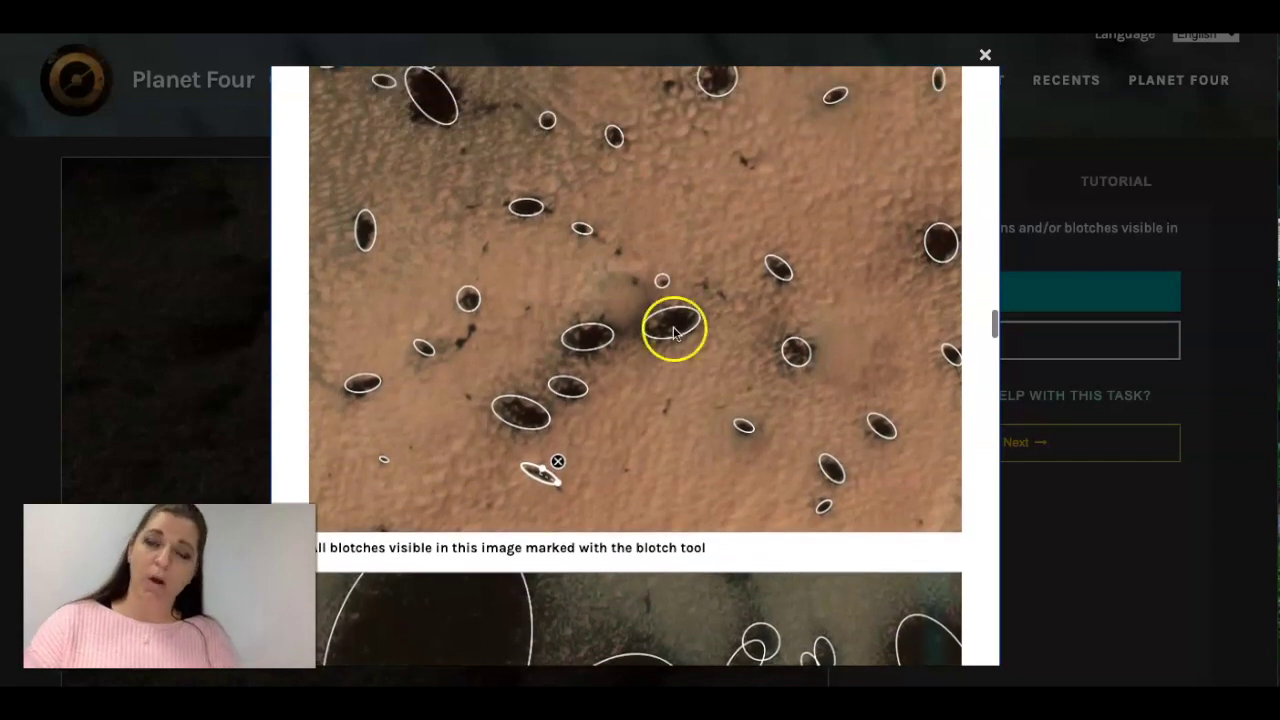
pyautogui.click(985, 54)
# - Change the answer on seasonal fans and/or blotches to No and submit the classification of this image
pyautogui.scroll(-1, 655, 318)
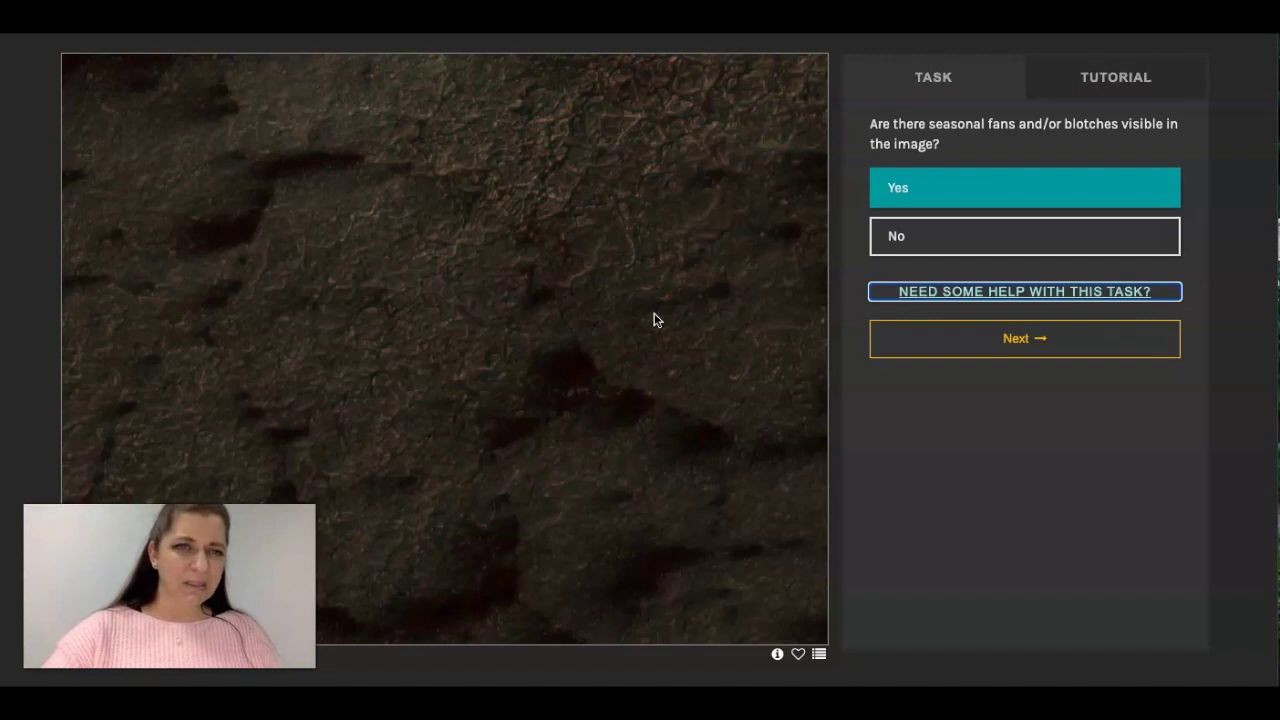
pyautogui.click(902, 247)
pyautogui.click(1040, 340)
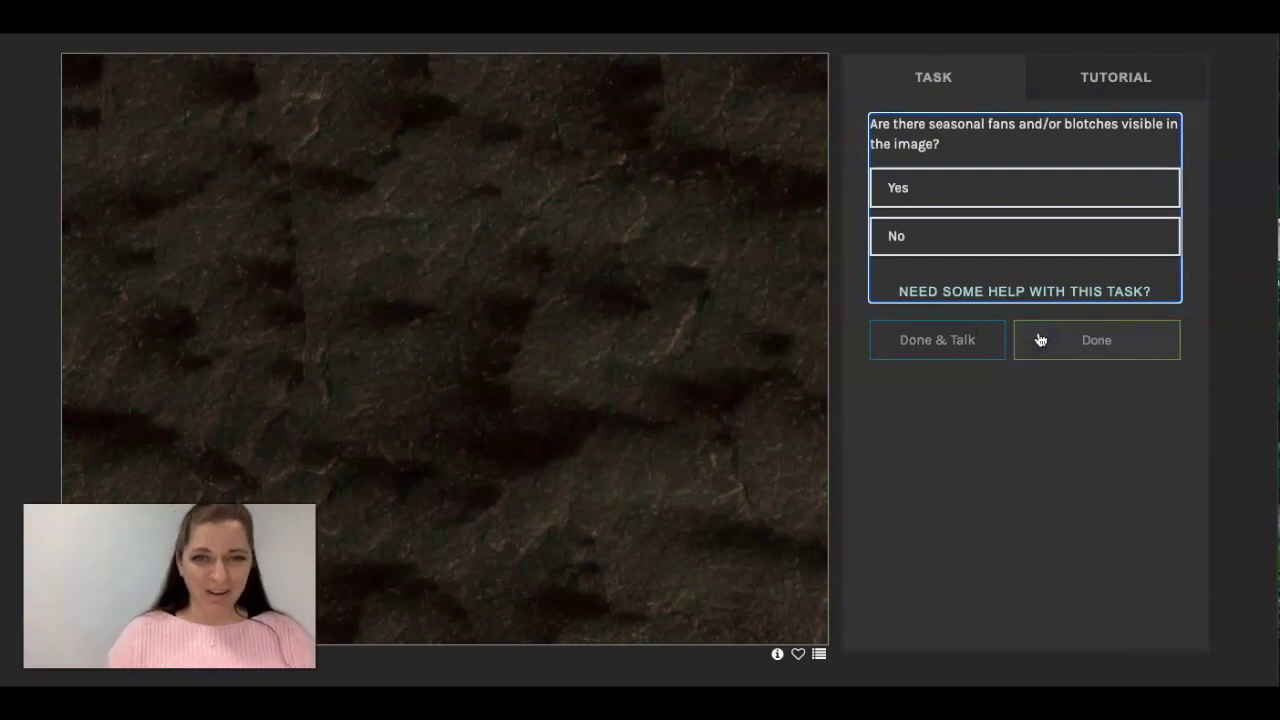
# - Answer Yes for the new Mars image and mark three dark features in its upper half with the Fan tool
pyautogui.click(963, 184)
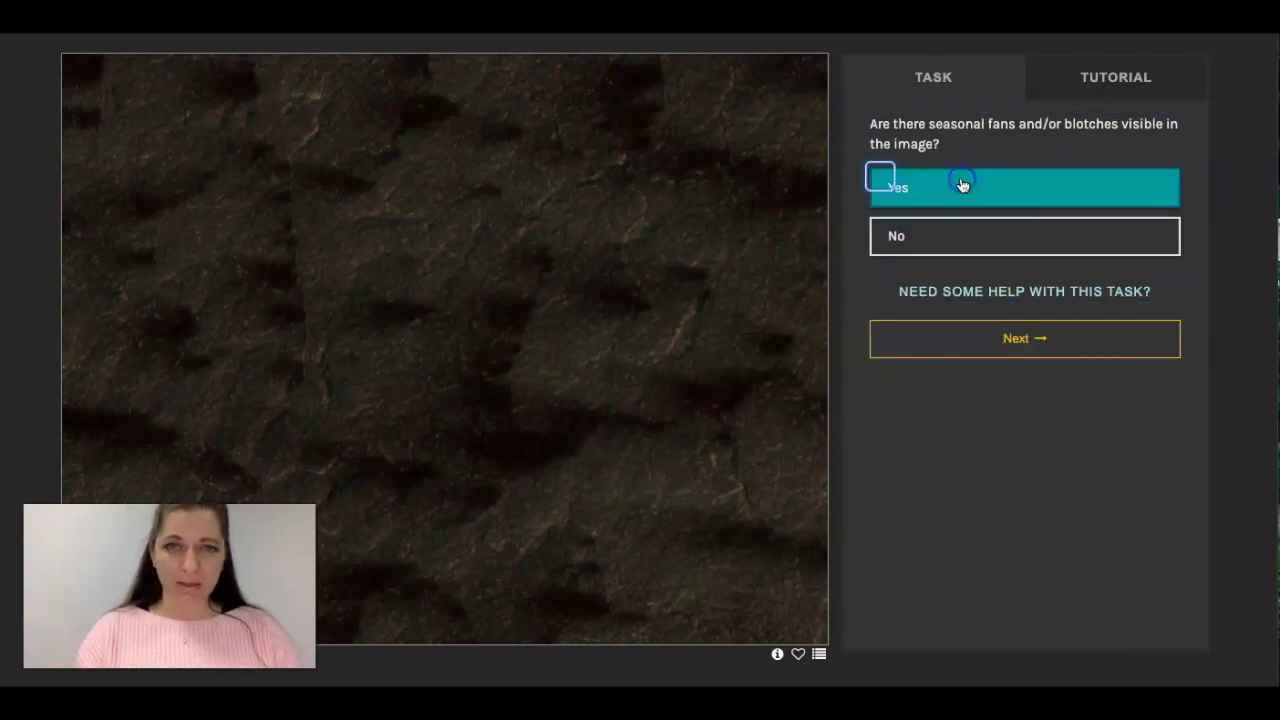
pyautogui.click(946, 338)
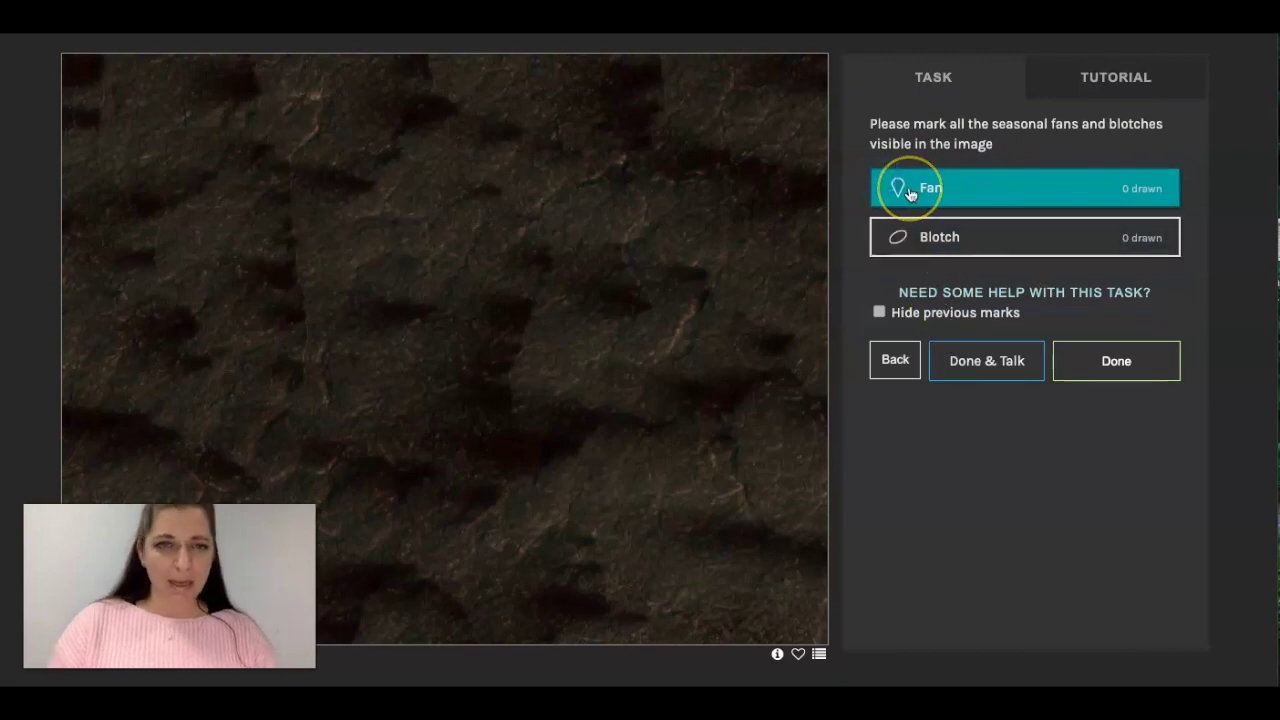
pyautogui.click(509, 193)
pyautogui.moveTo(455, 177)
pyautogui.mouseDown()
pyautogui.moveTo(436, 193)
pyautogui.moveTo(443, 178)
pyautogui.moveTo(473, 184)
pyautogui.moveTo(454, 190)
pyautogui.moveTo(453, 229)
pyautogui.moveTo(465, 188)
pyautogui.mouseUp()
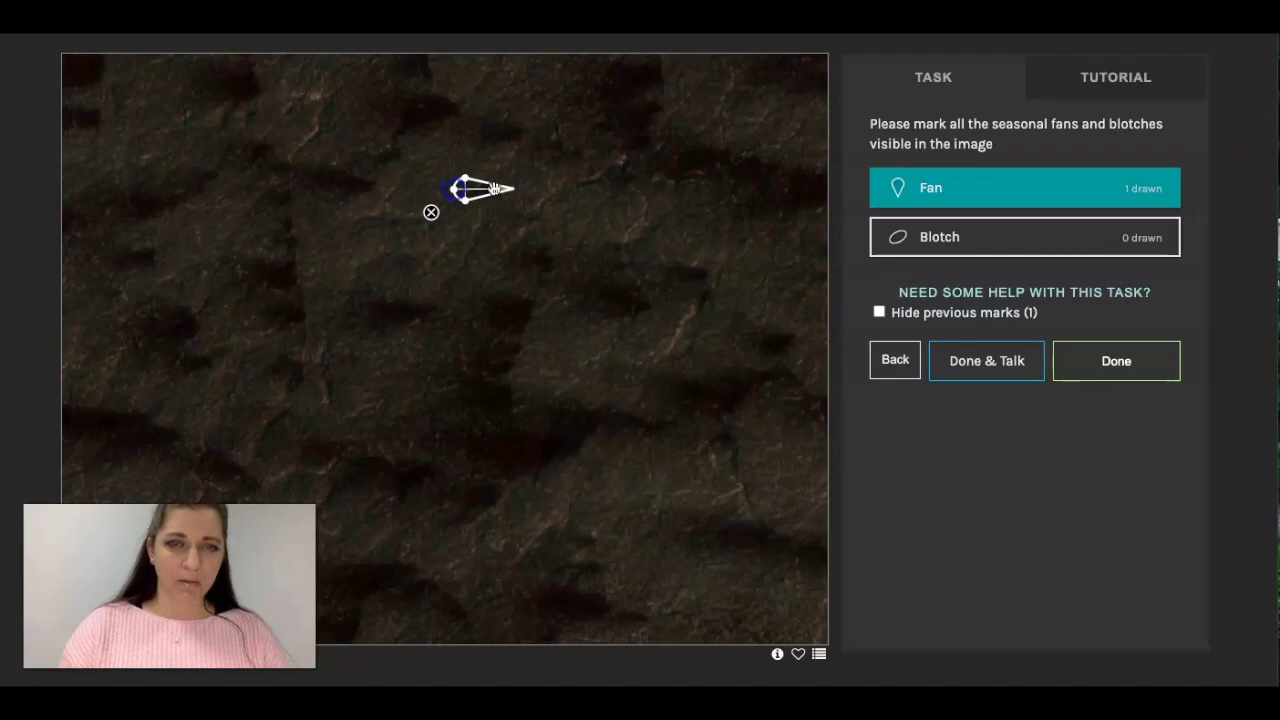
pyautogui.moveTo(373, 185)
pyautogui.mouseDown()
pyautogui.moveTo(277, 164)
pyautogui.moveTo(300, 157)
pyautogui.moveTo(316, 264)
pyautogui.moveTo(309, 171)
pyautogui.moveTo(285, 168)
pyautogui.mouseUp()
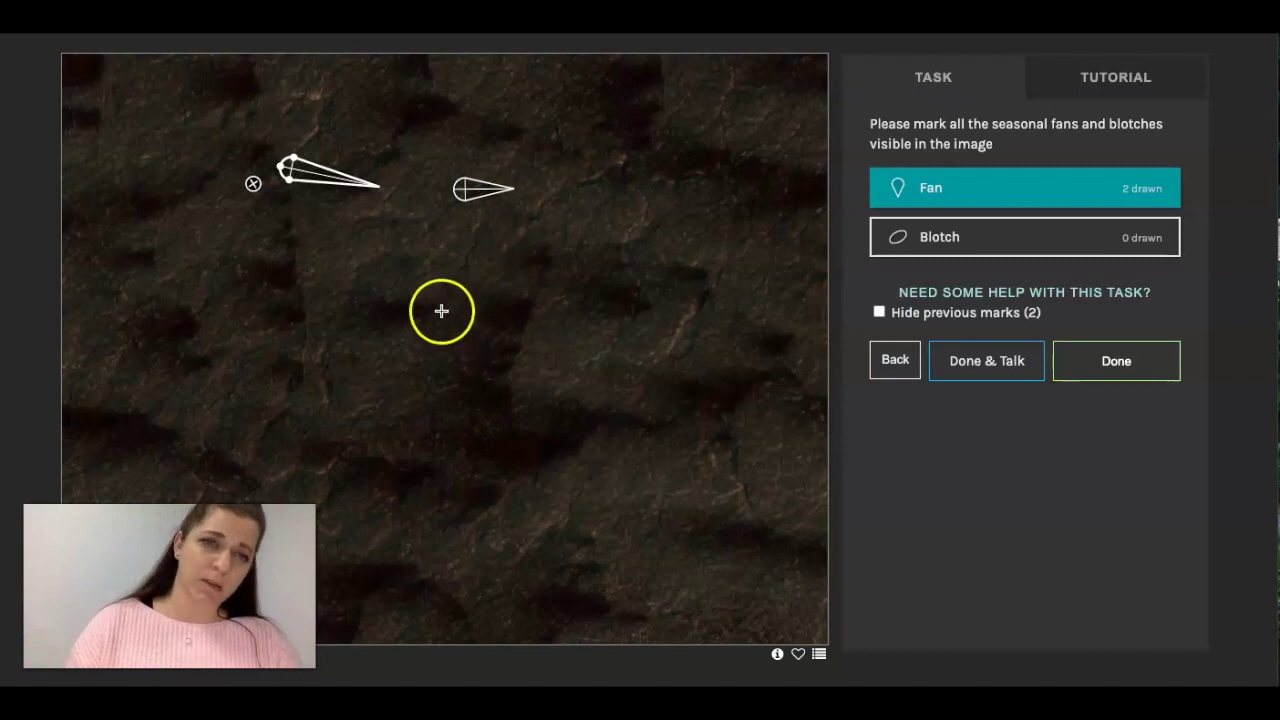
pyautogui.moveTo(440, 311)
pyautogui.mouseDown()
pyautogui.moveTo(347, 305)
pyautogui.moveTo(349, 289)
pyautogui.mouseUp()
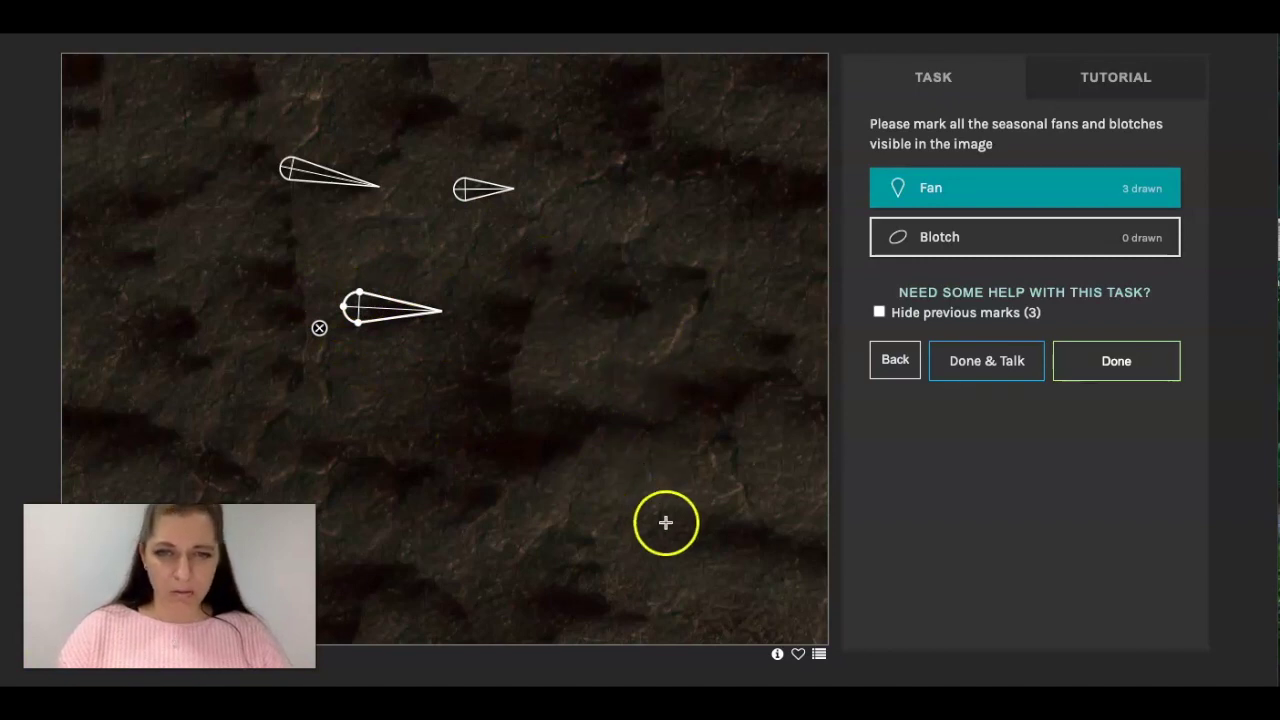
# - Mark a small fan near the lower edge of the image, adjust its width and submit the classification
pyautogui.click(592, 541)
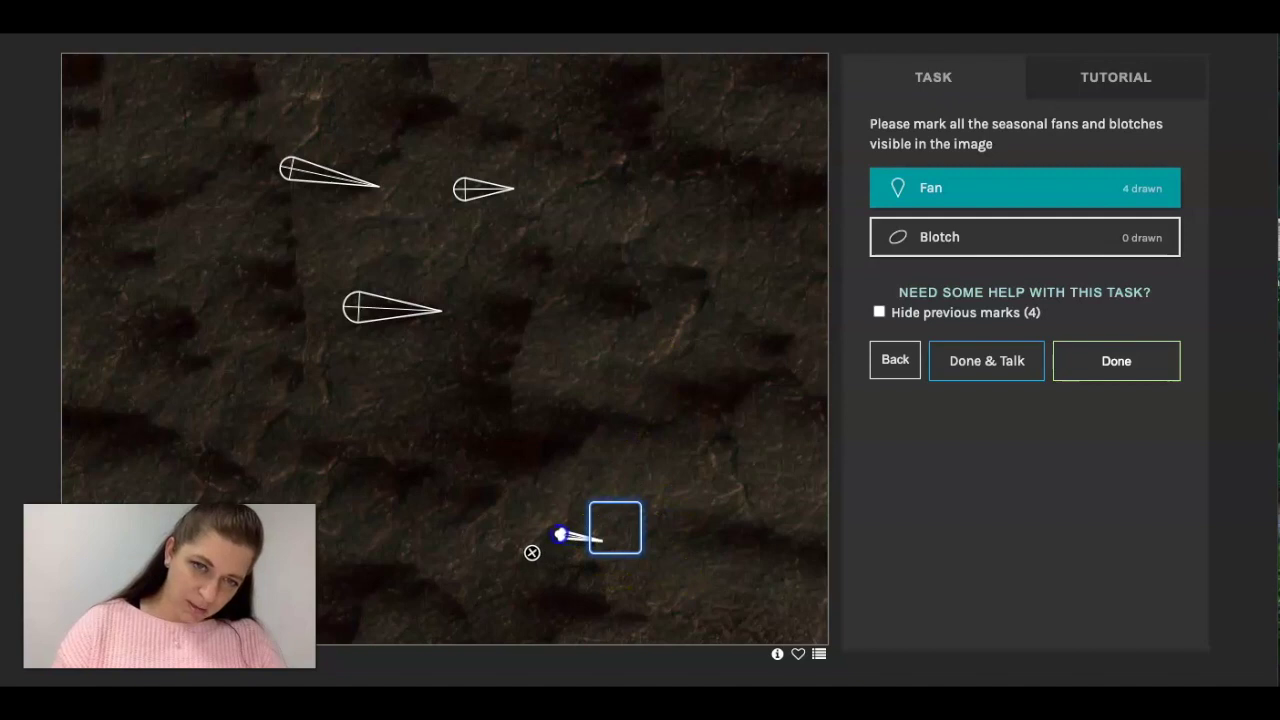
pyautogui.moveTo(615, 527); pyautogui.dragTo(616, 530)
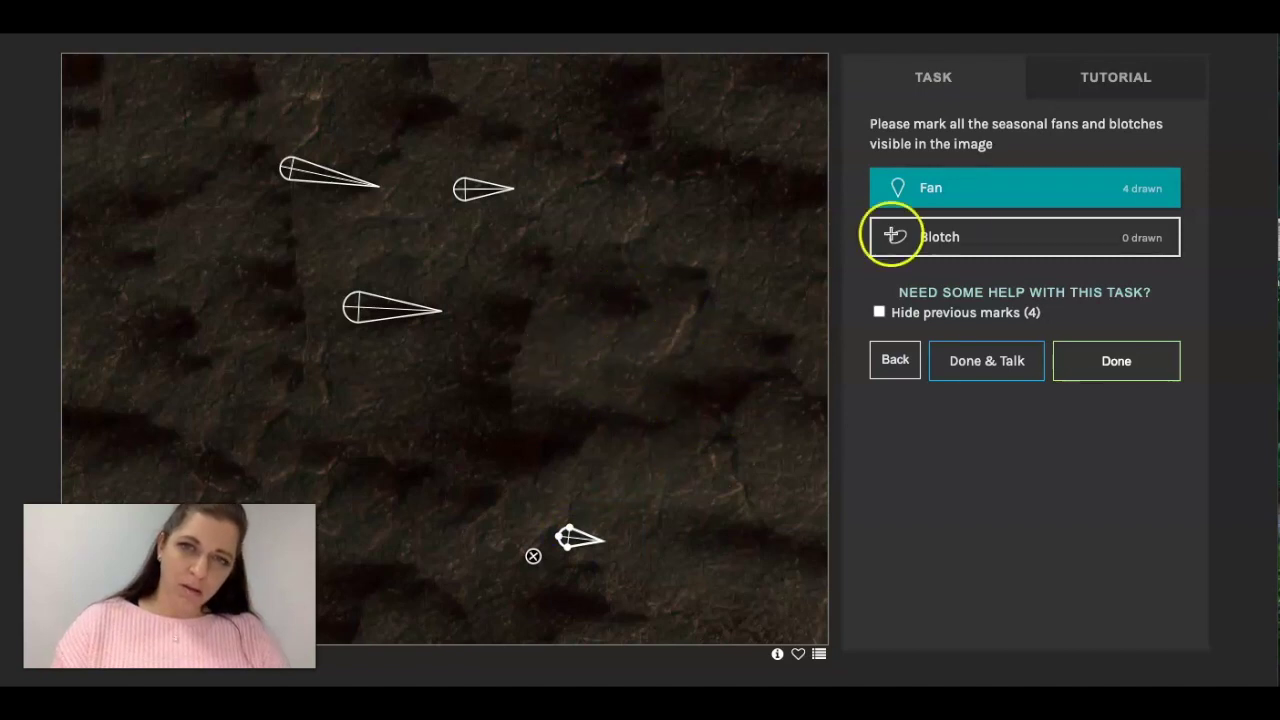
pyautogui.click(1074, 362)
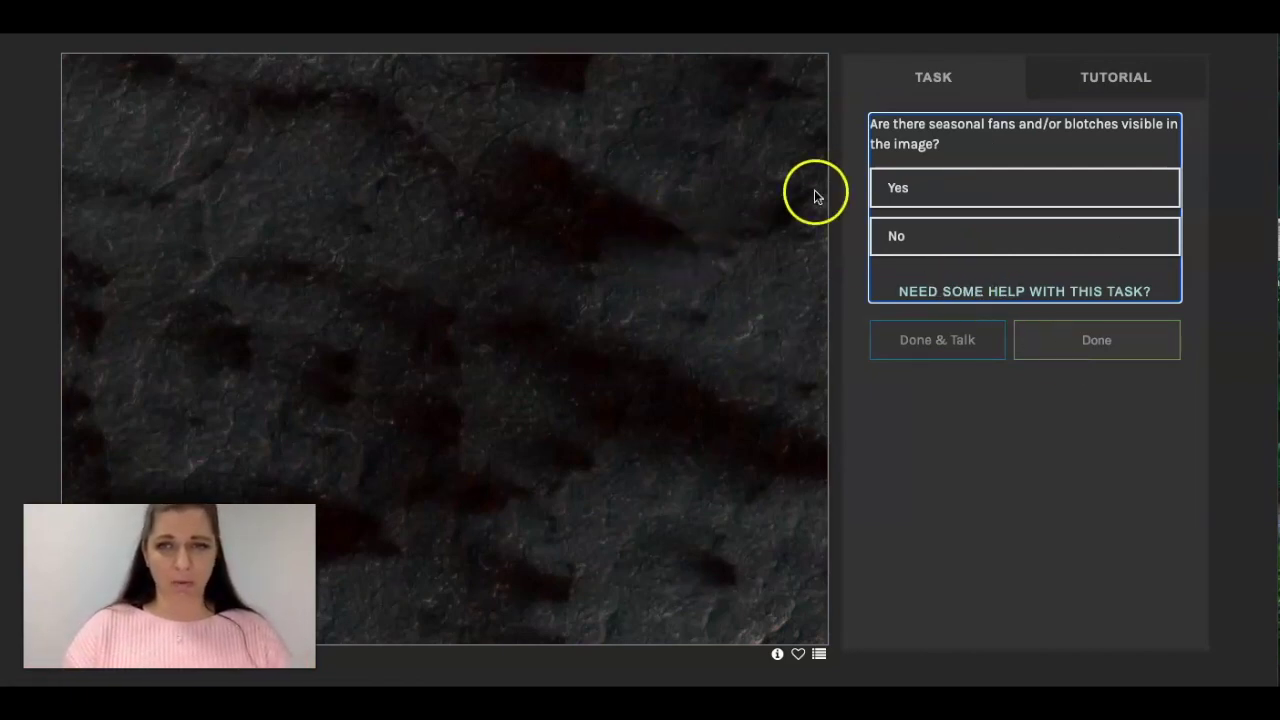
# - Answer Yes for the next Mars image and mark the large dark feature in its upper part as a fan
pyautogui.click(917, 189)
pyautogui.click(975, 341)
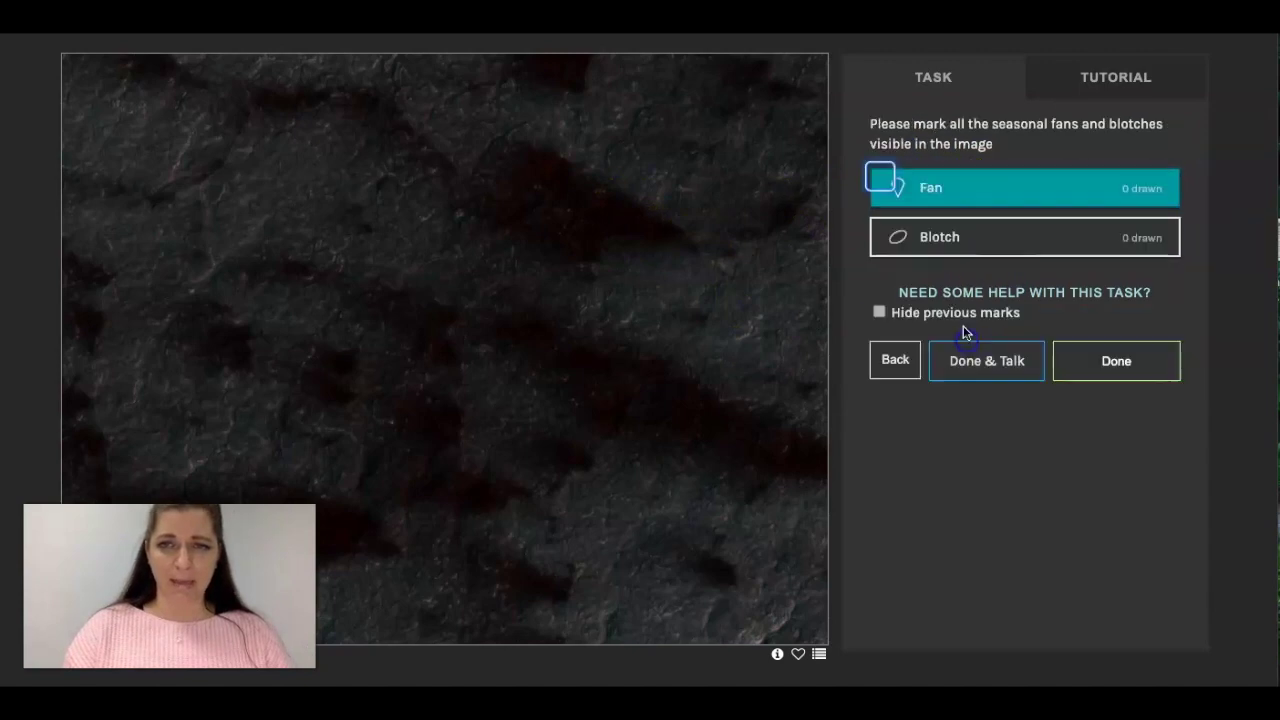
pyautogui.moveTo(700, 247)
pyautogui.mouseDown()
pyautogui.moveTo(513, 165)
pyautogui.moveTo(477, 165)
pyautogui.moveTo(528, 120)
pyautogui.mouseUp()
pyautogui.moveTo(491, 171); pyautogui.dragTo(498, 181)
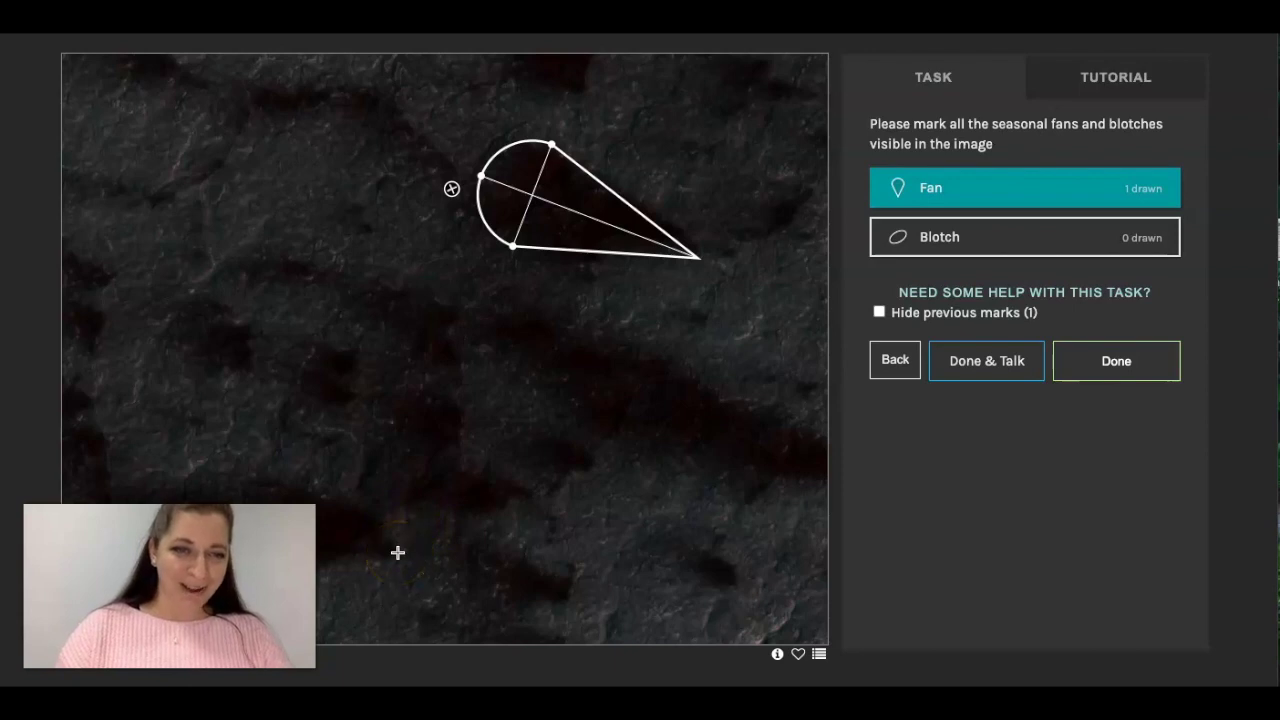
# - Mark two more fans in the lower part of the image and outline a dark spot between them as a blotch
pyautogui.moveTo(397, 552)
pyautogui.mouseDown()
pyautogui.moveTo(262, 495)
pyautogui.moveTo(303, 454)
pyautogui.mouseUp()
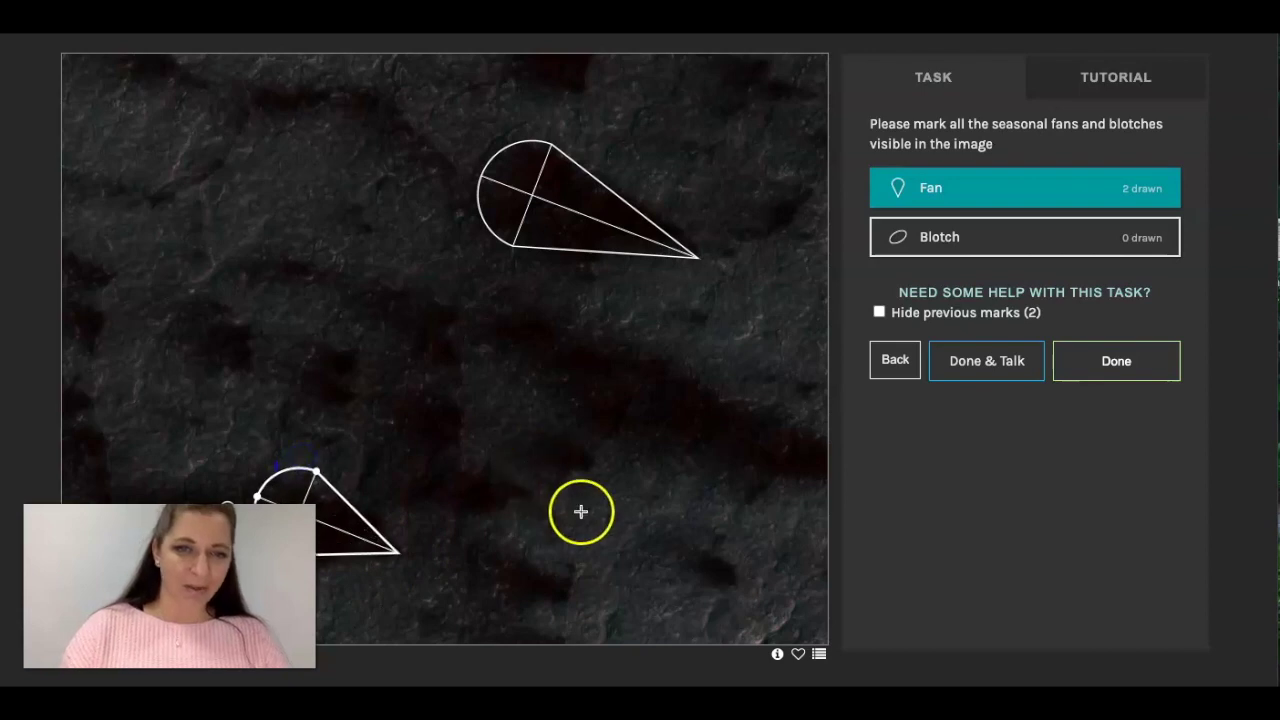
pyautogui.moveTo(740, 583)
pyautogui.mouseDown()
pyautogui.moveTo(606, 537)
pyautogui.moveTo(667, 511)
pyautogui.mouseUp()
pyautogui.click(694, 477)
pyautogui.click(906, 250)
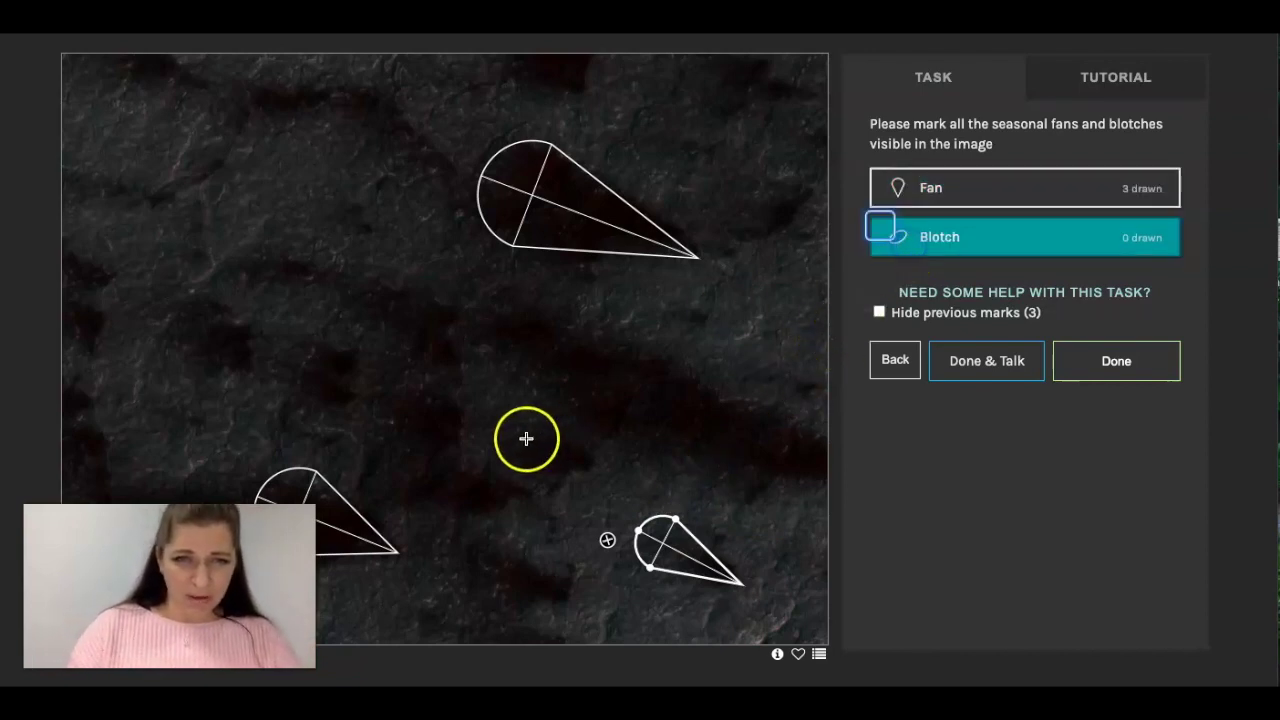
pyautogui.moveTo(524, 438); pyautogui.dragTo(596, 462)
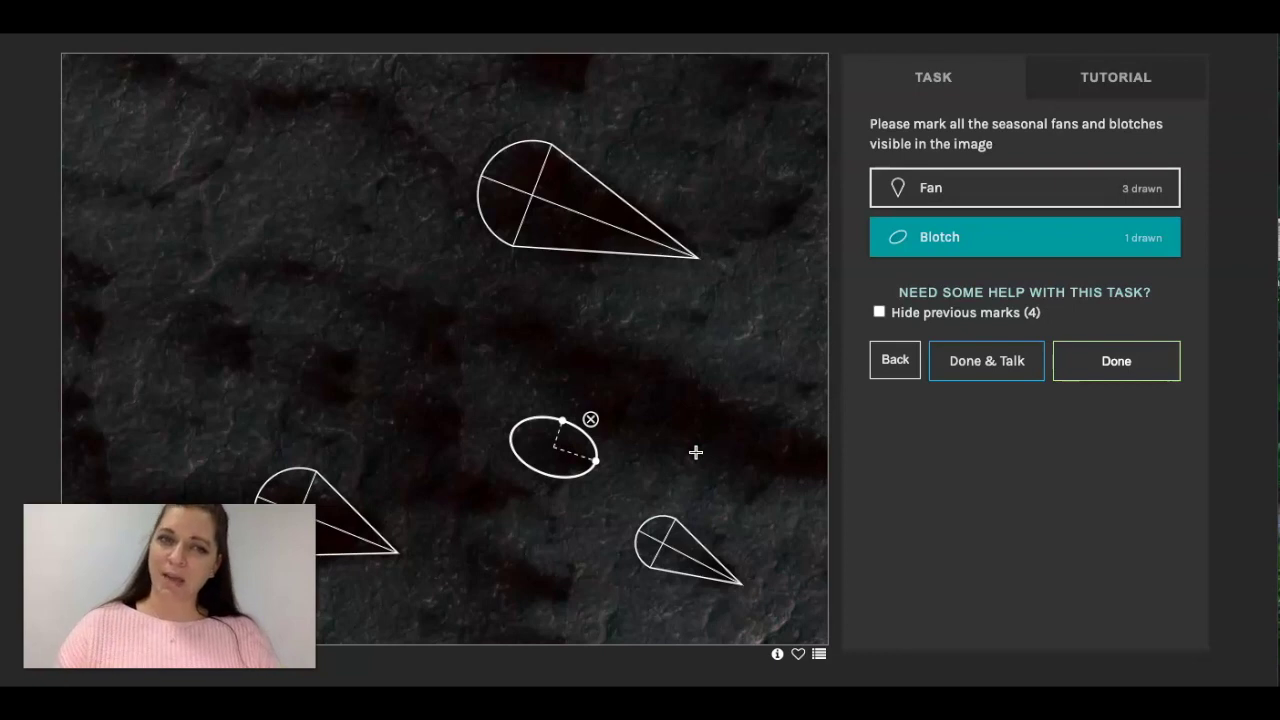
# - Submit the marked image, then answer No for the featureless red Mars image and submit that classification
pyautogui.click(1077, 364)
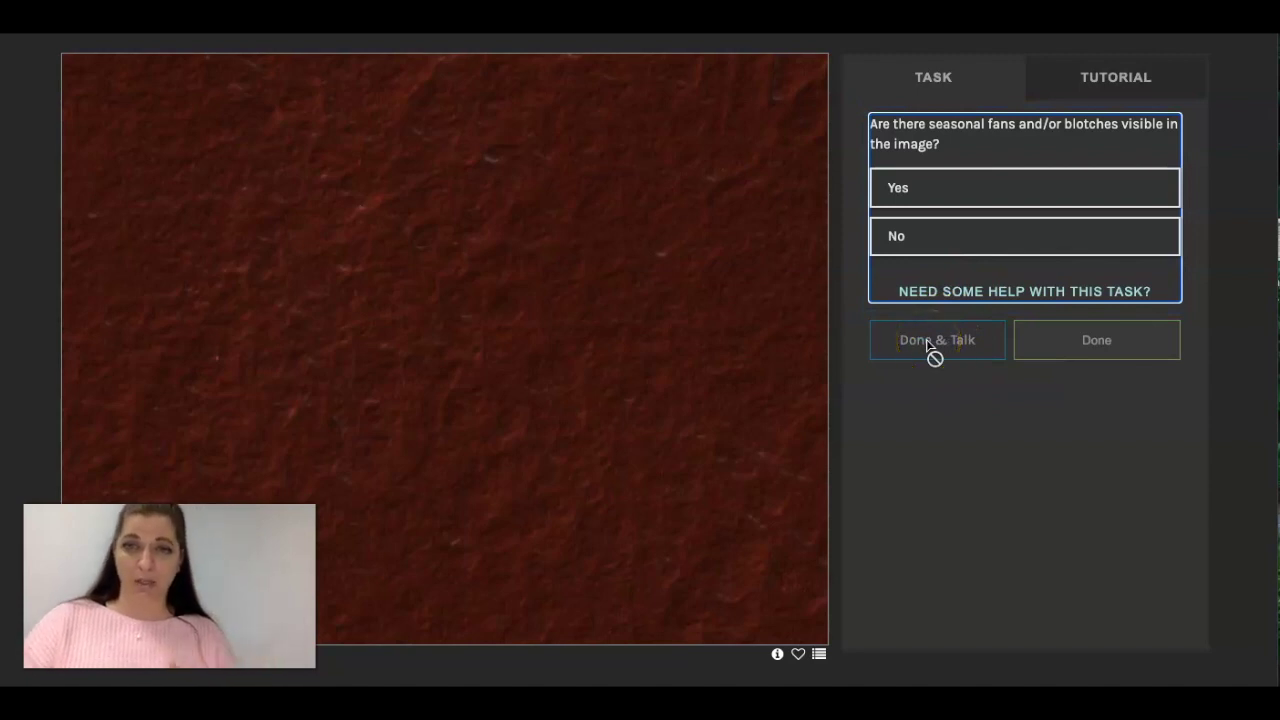
pyautogui.click(926, 352)
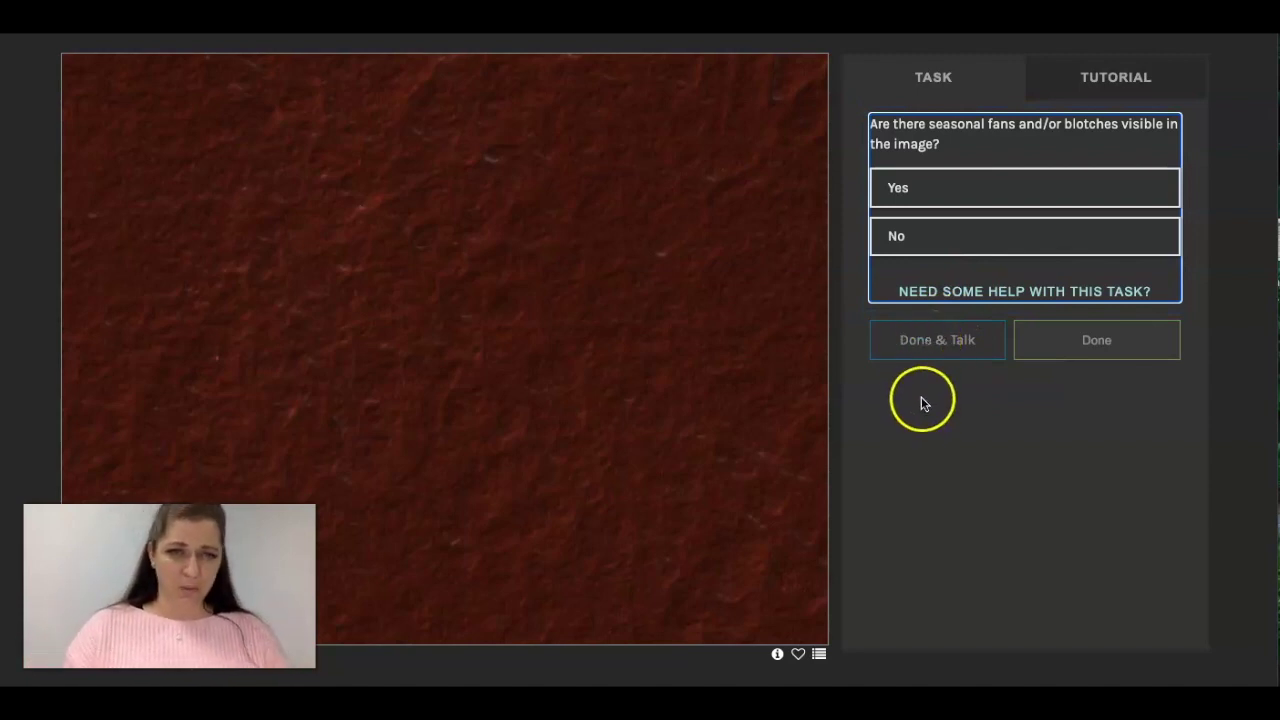
pyautogui.click(913, 237)
pyautogui.click(1060, 358)
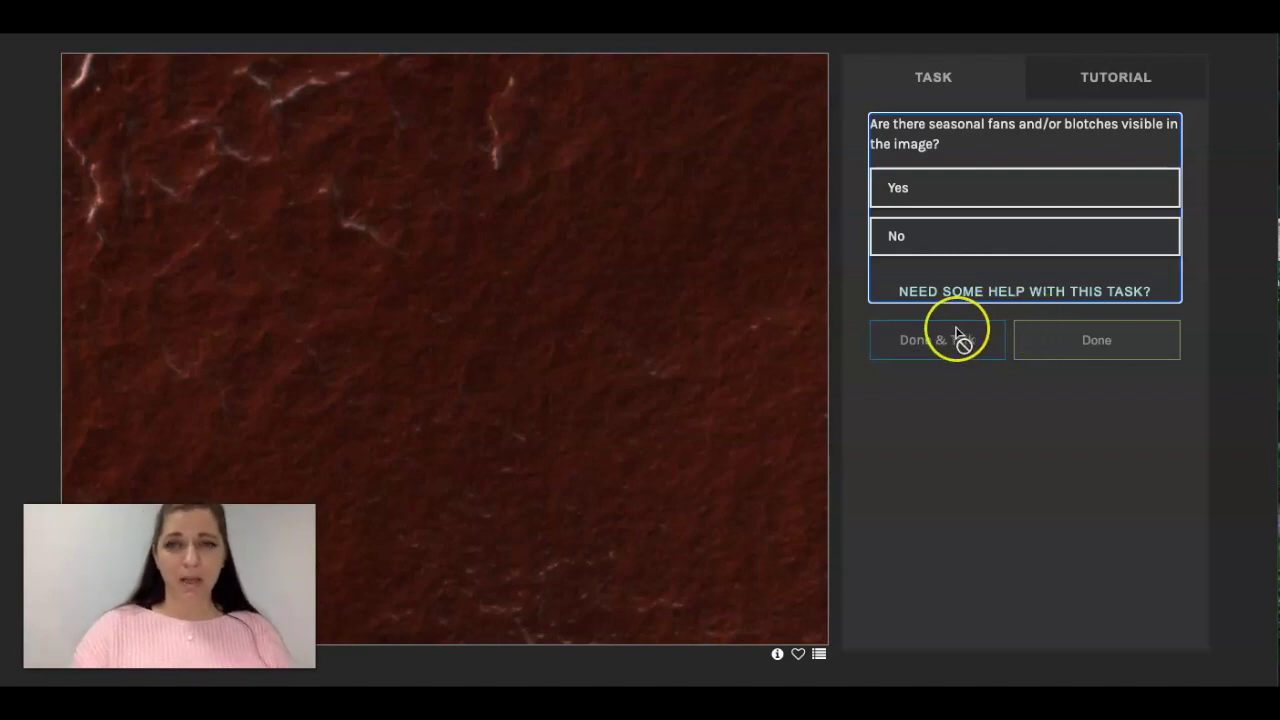
# - Open the Planet Four project's About section and look through the profiles of its research team
pyautogui.scroll(1, 958, 337)
pyautogui.scroll(2, 958, 337)
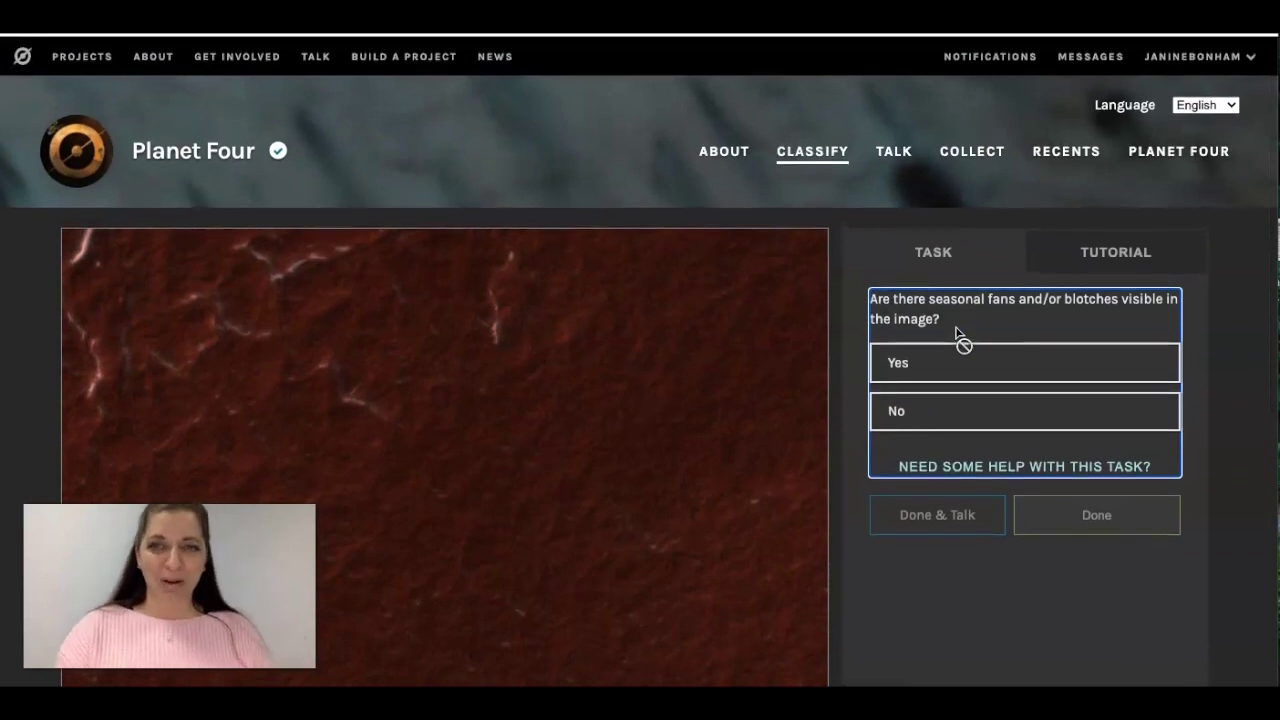
pyautogui.click(720, 150)
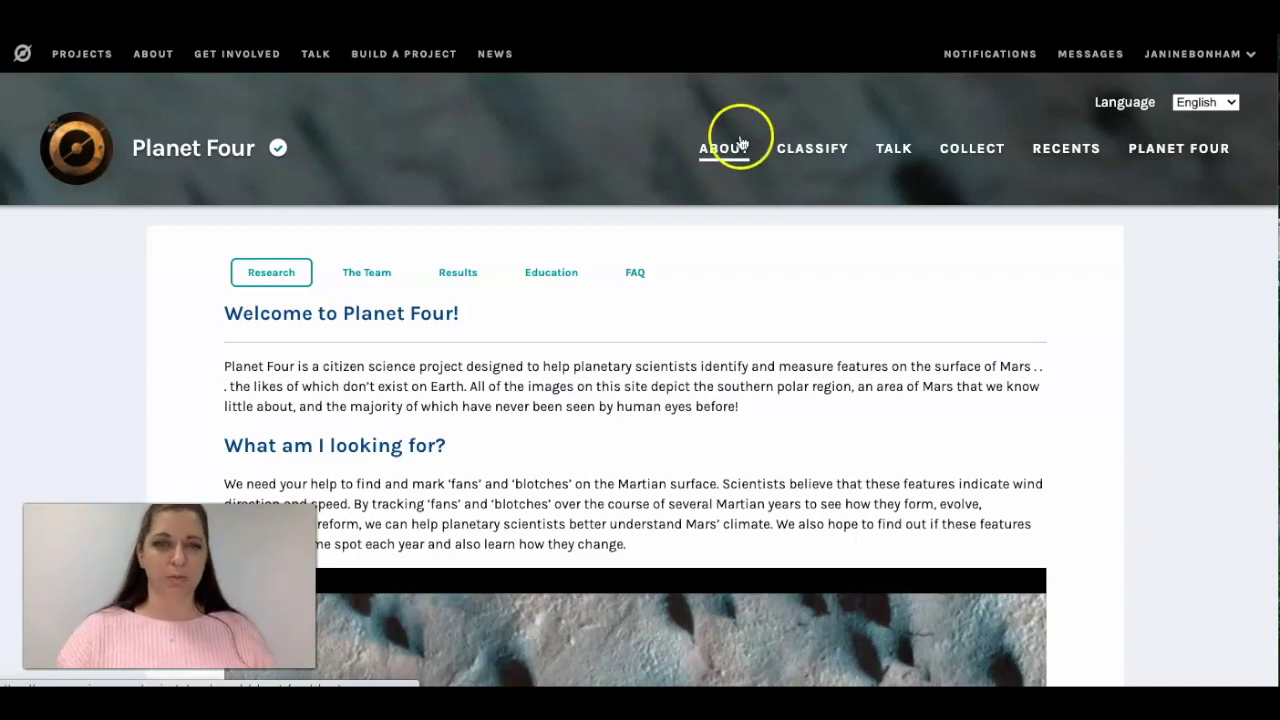
pyautogui.click(374, 272)
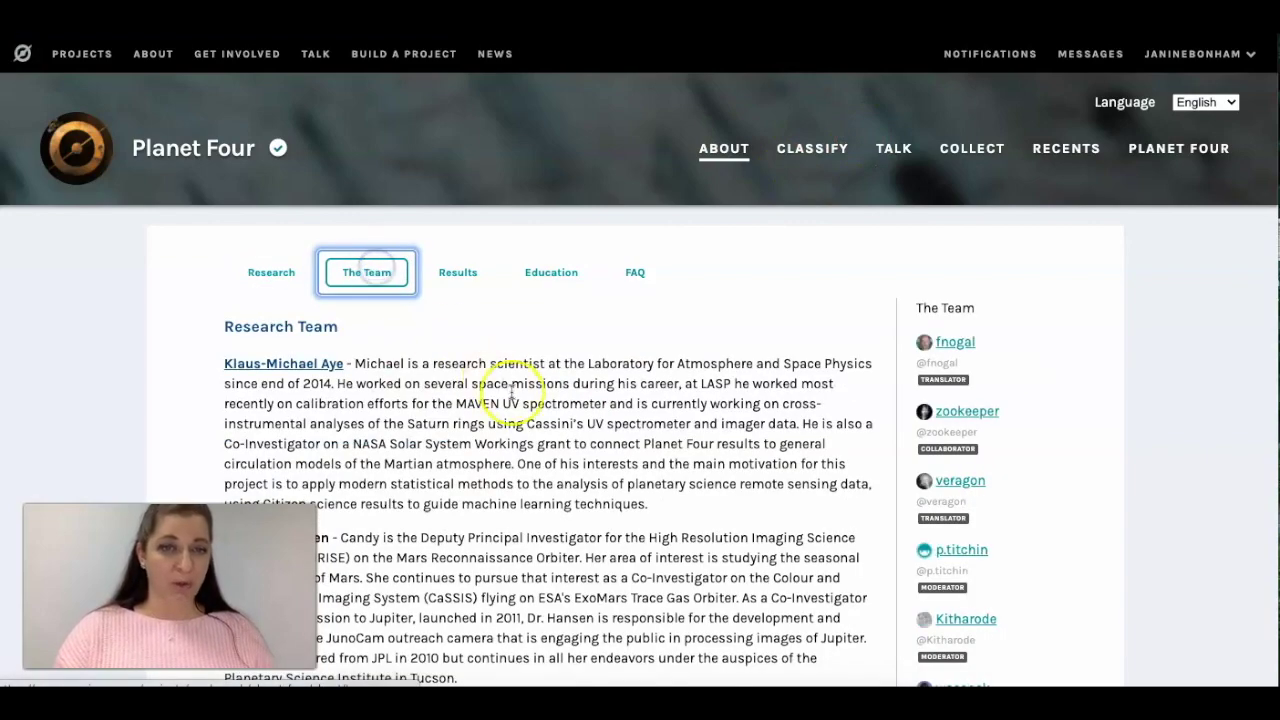
pyautogui.scroll(-5, 490, 365)
pyautogui.scroll(-5, 512, 388)
pyautogui.scroll(-1, 512, 388)
pyautogui.scroll(15, 509, 386)
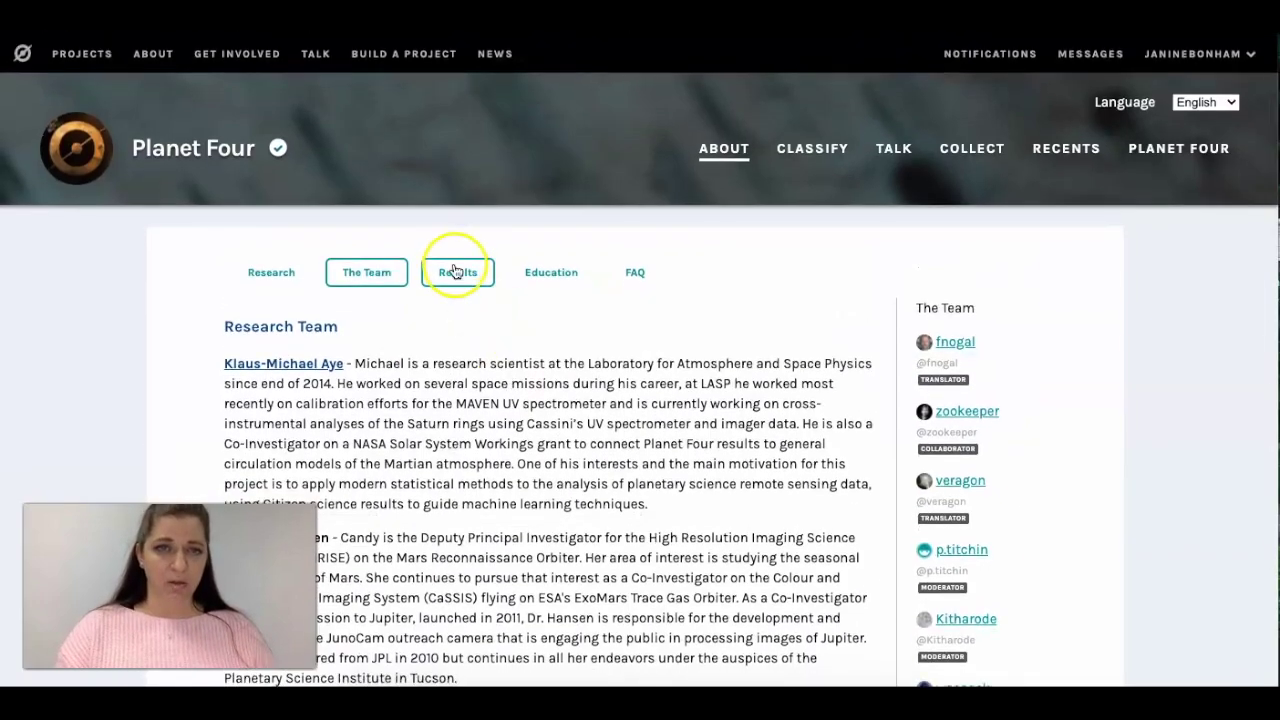
# - Open the project's Results page and examine the Planet Four Data Release 1 publication and abstract
pyautogui.click(453, 271)
pyautogui.scroll(-1, 627, 440)
pyautogui.scroll(-3, 627, 440)
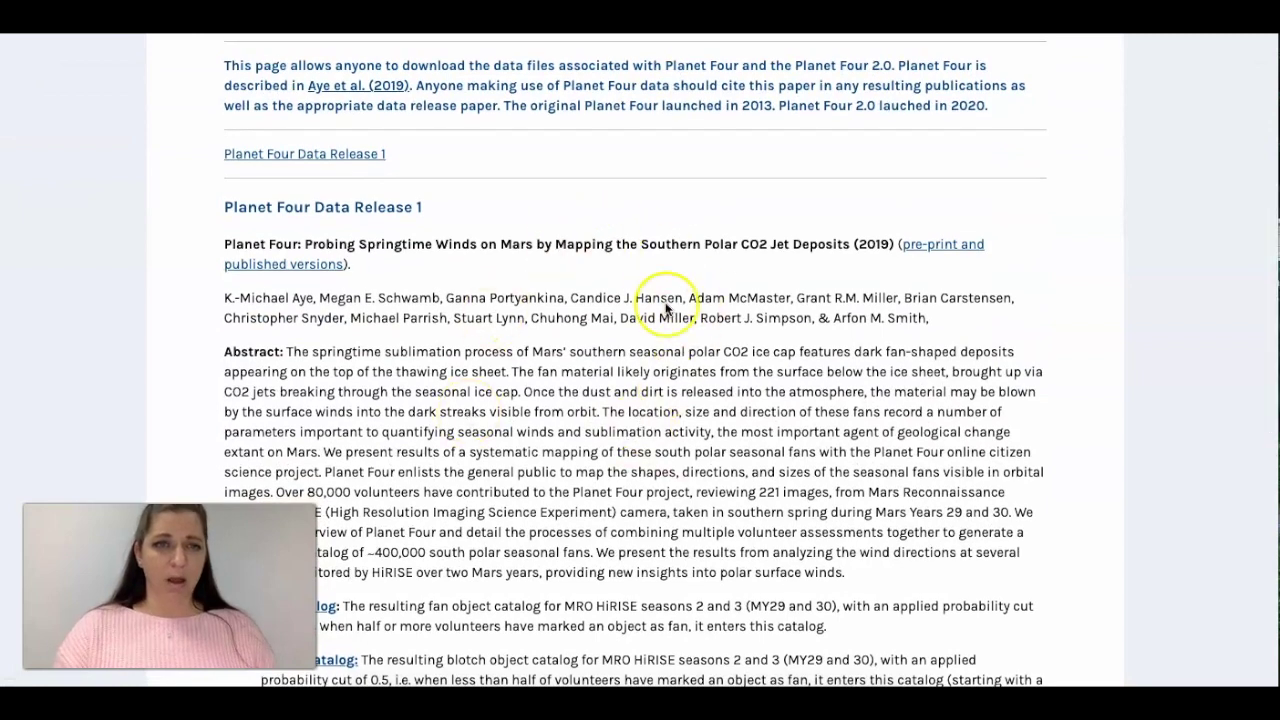
pyautogui.scroll(2, 654, 295)
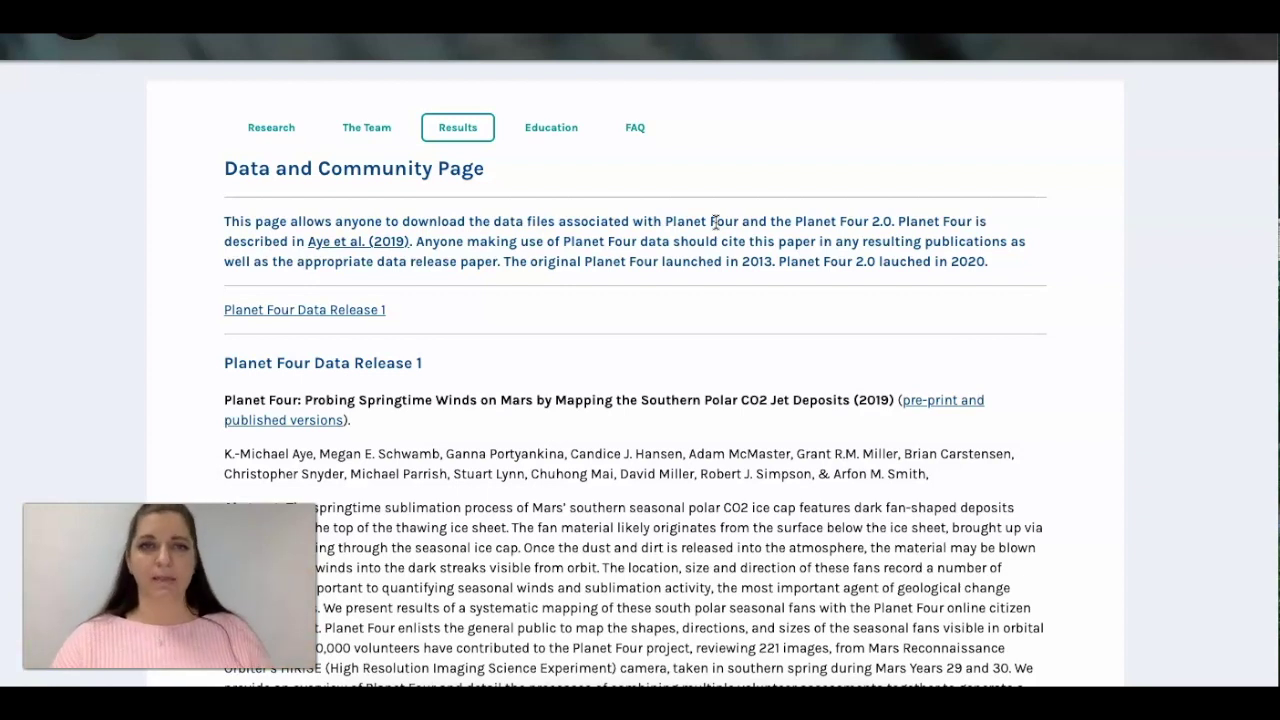
# - Review the project's Education page for classroom resources and its FAQ on telling fans from blotches
pyautogui.click(560, 132)
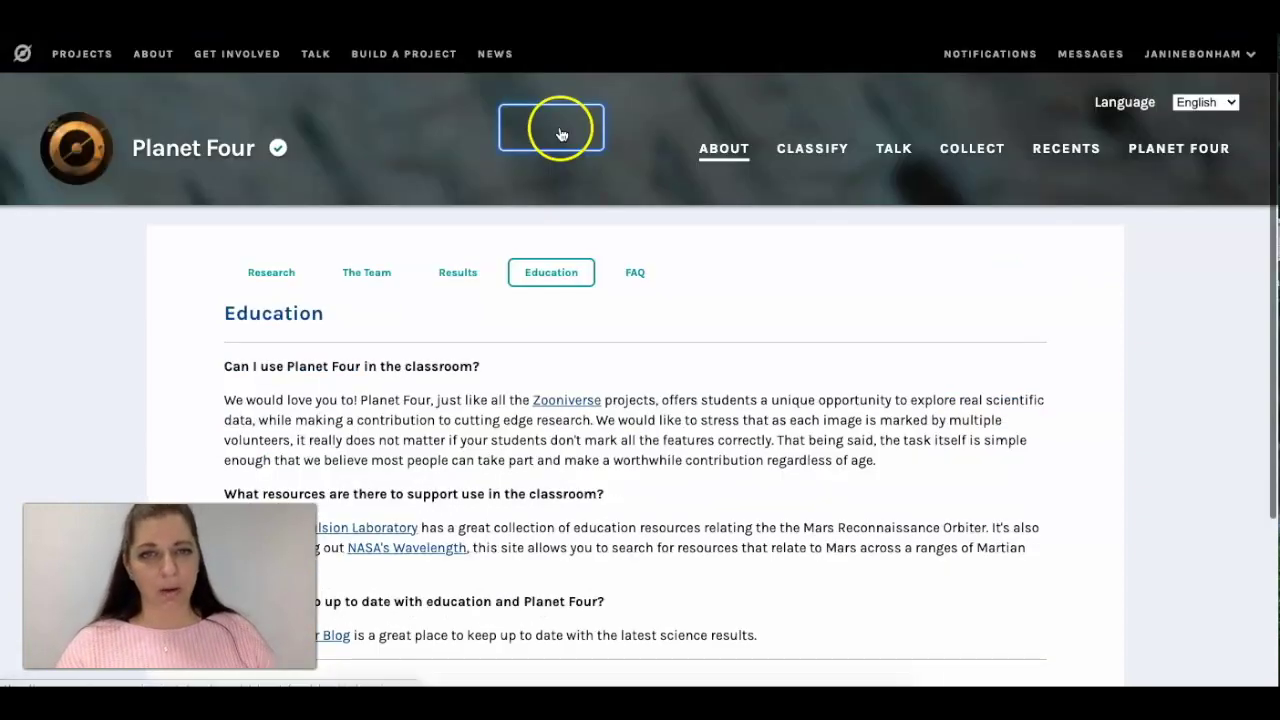
pyautogui.scroll(-3, 643, 318)
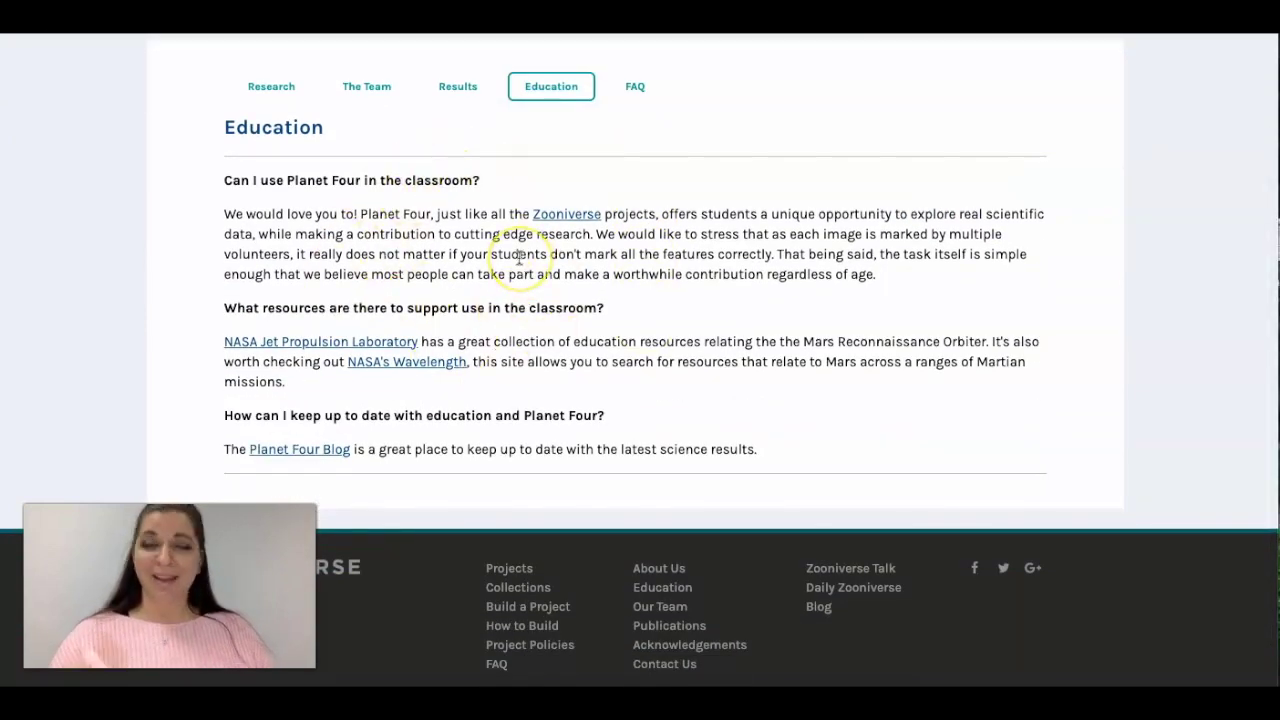
pyautogui.click(632, 88)
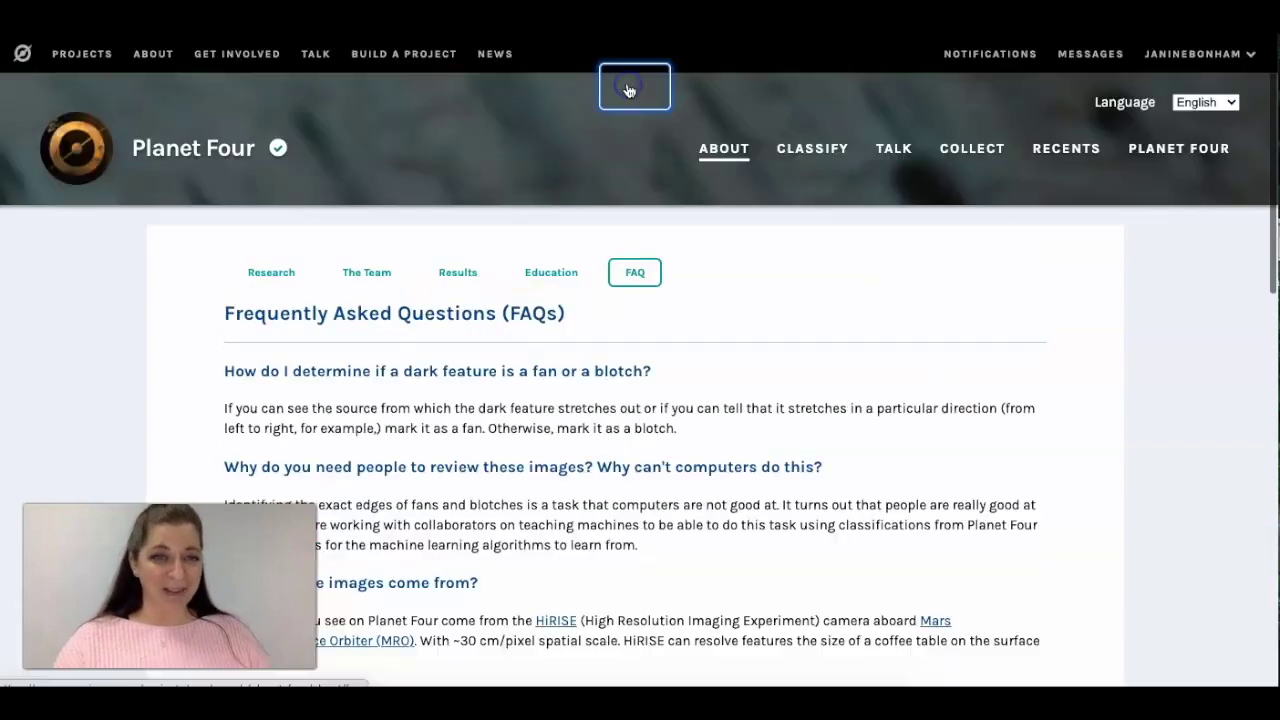
pyautogui.scroll(-2, 565, 420)
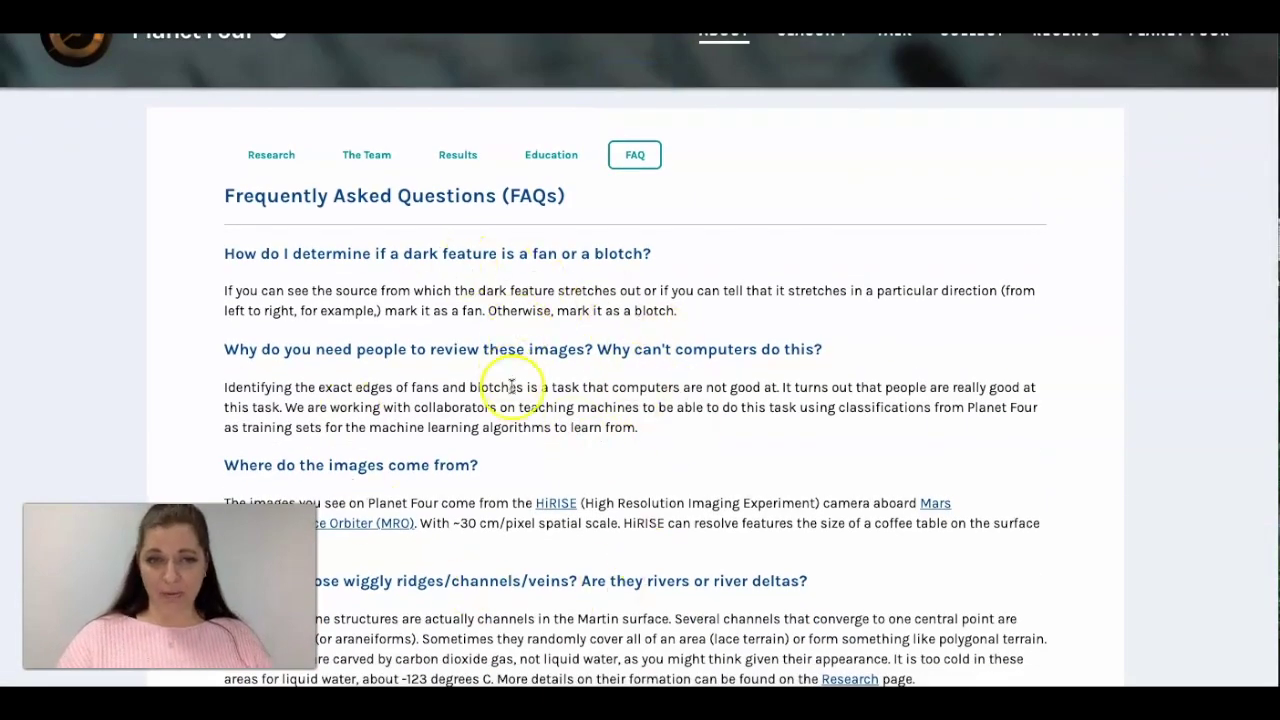
pyautogui.scroll(1, 513, 390)
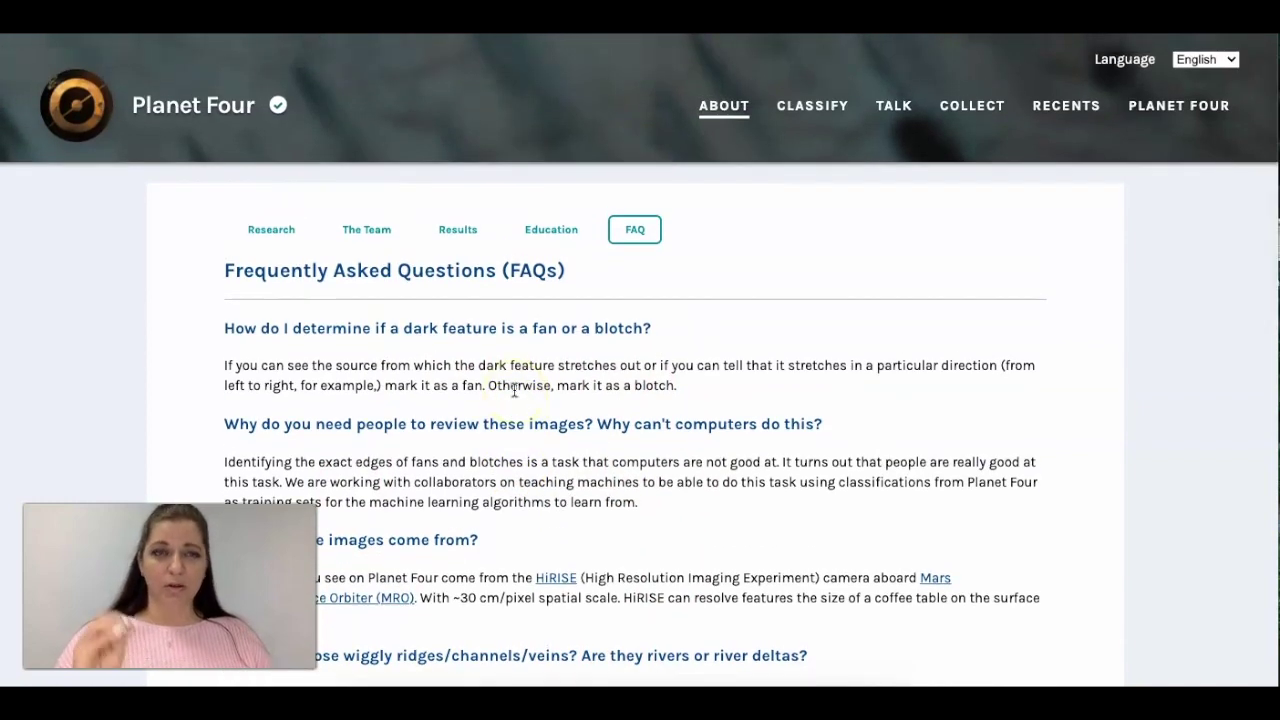